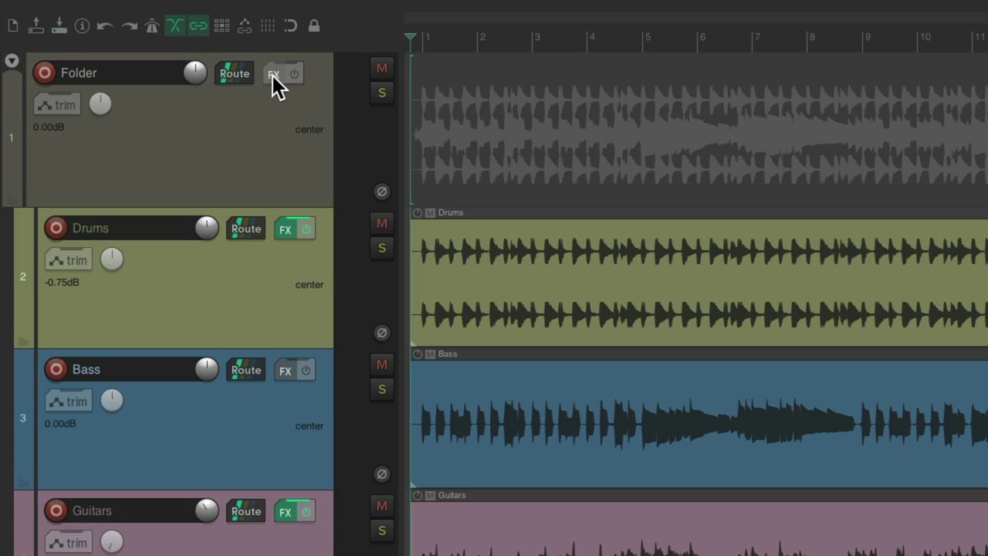
- Insert JS: 1175 Compressor on the Folder track using the 'comp' FX filter
click(274, 78)
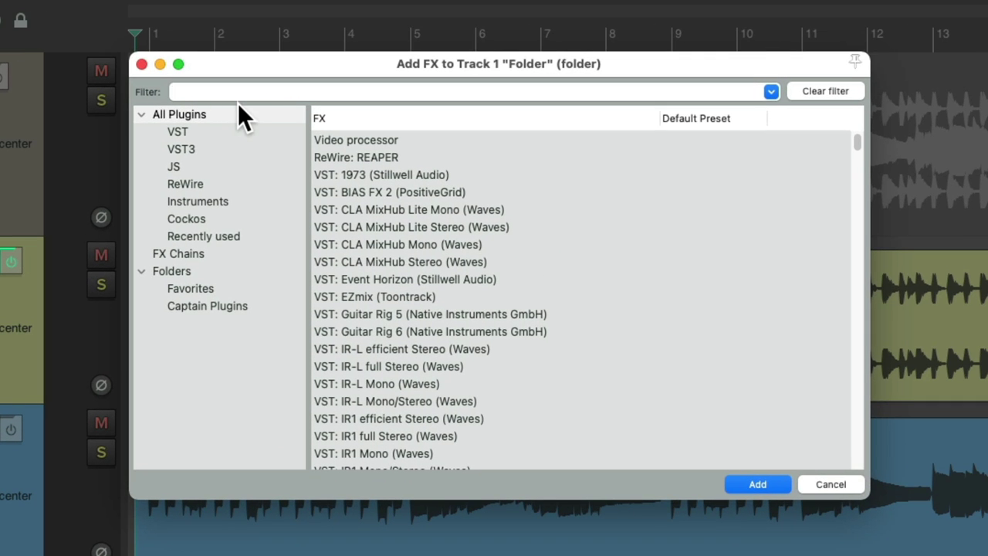
text(comp)
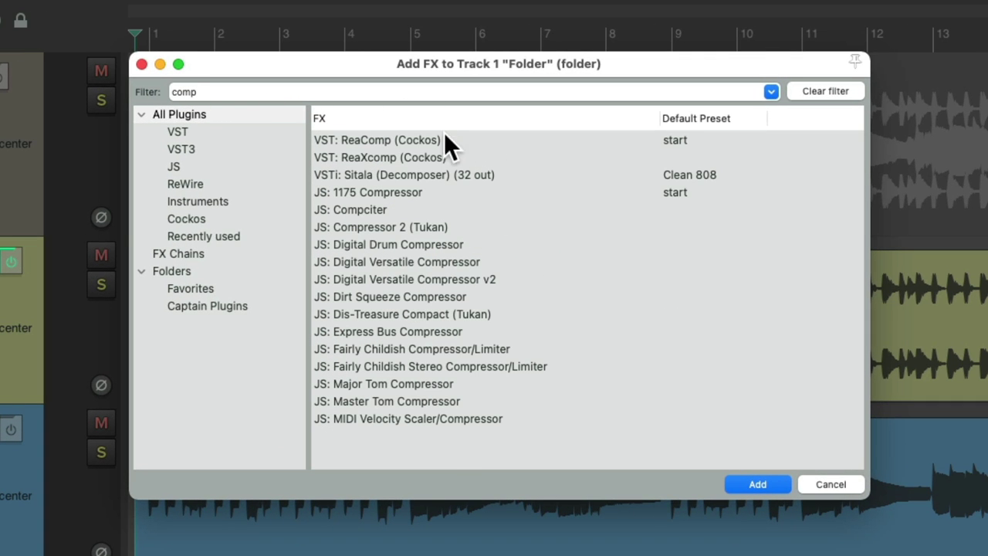
click(447, 192)
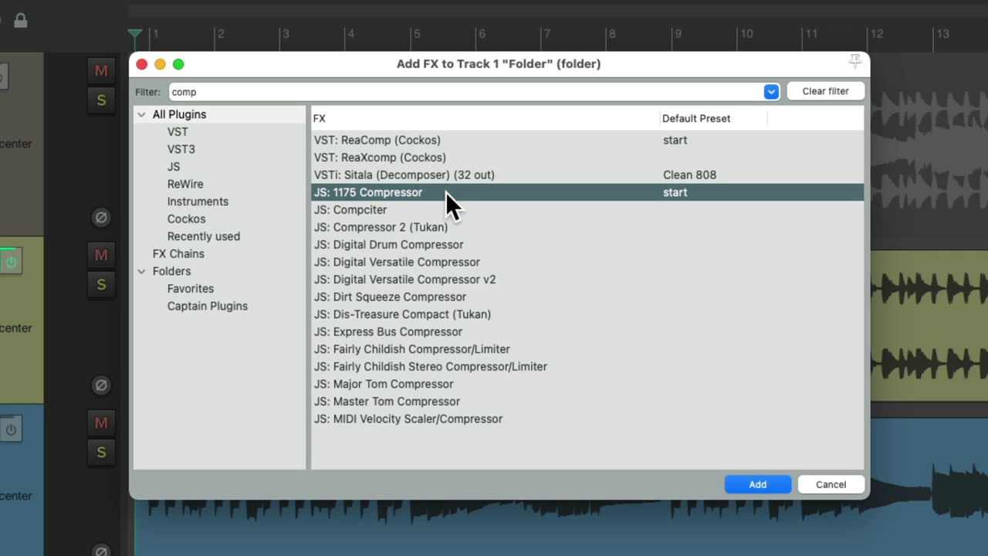
double_click(445, 192)
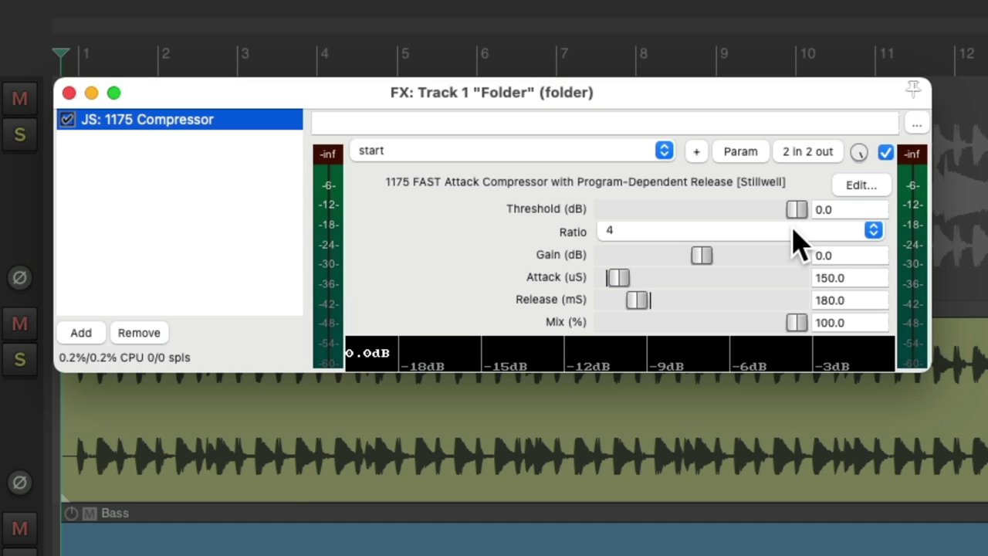
- Lower the compressor threshold during playback and compare it against bypass
key(space)
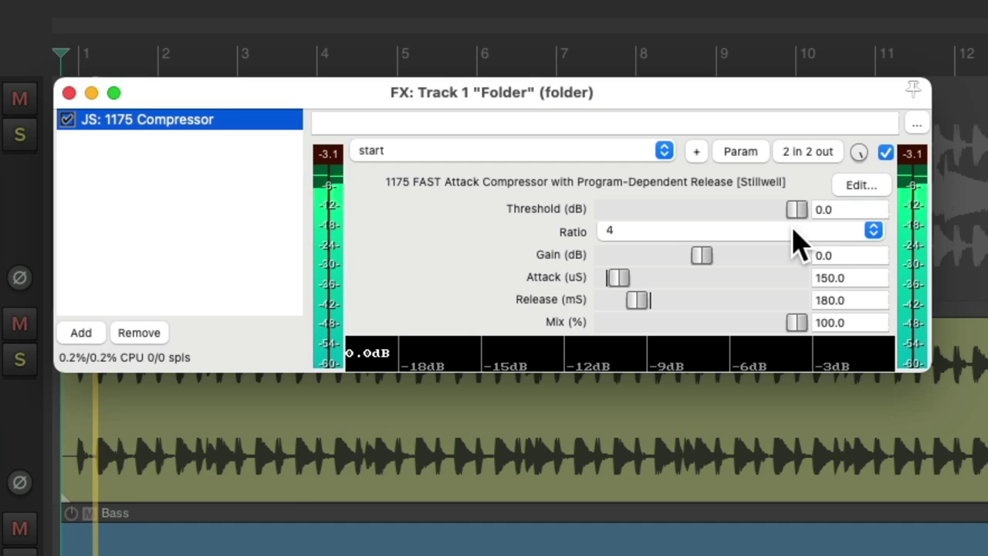
drag(796, 210, 723, 225)
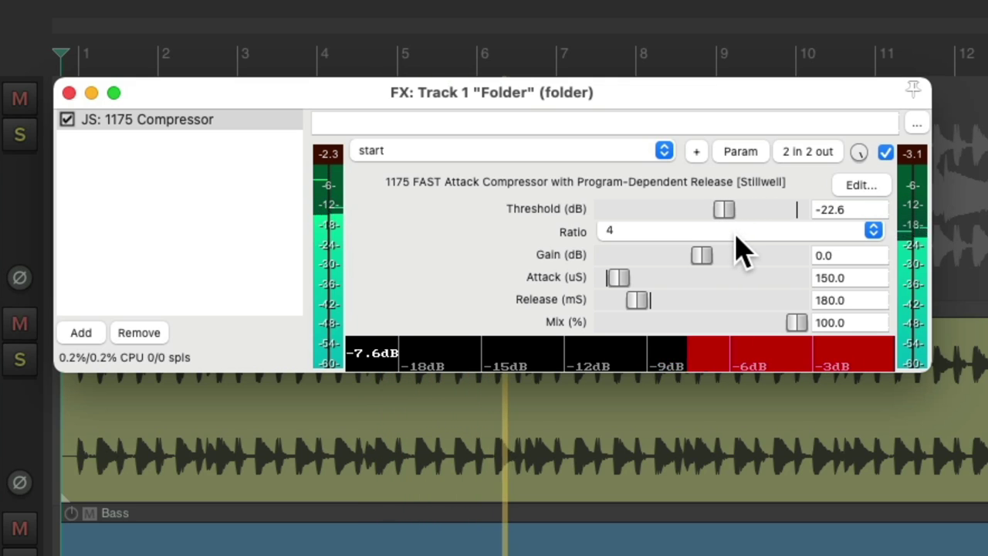
key(space)
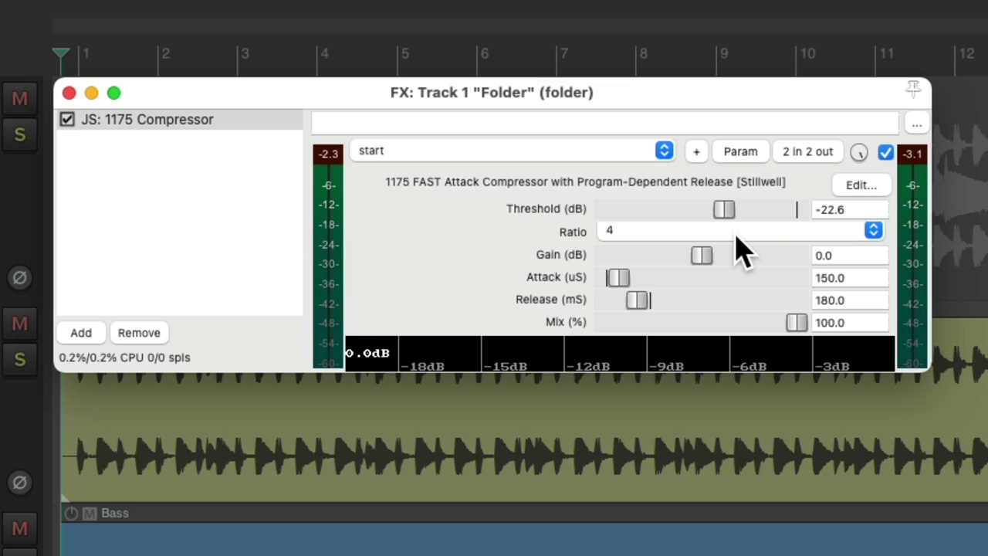
key(space)
click(886, 158)
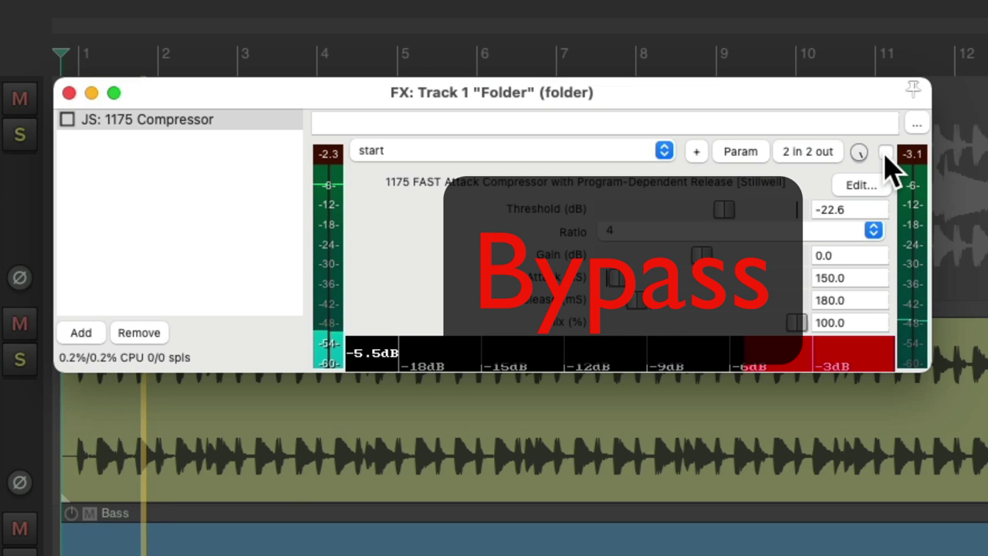
click(886, 154)
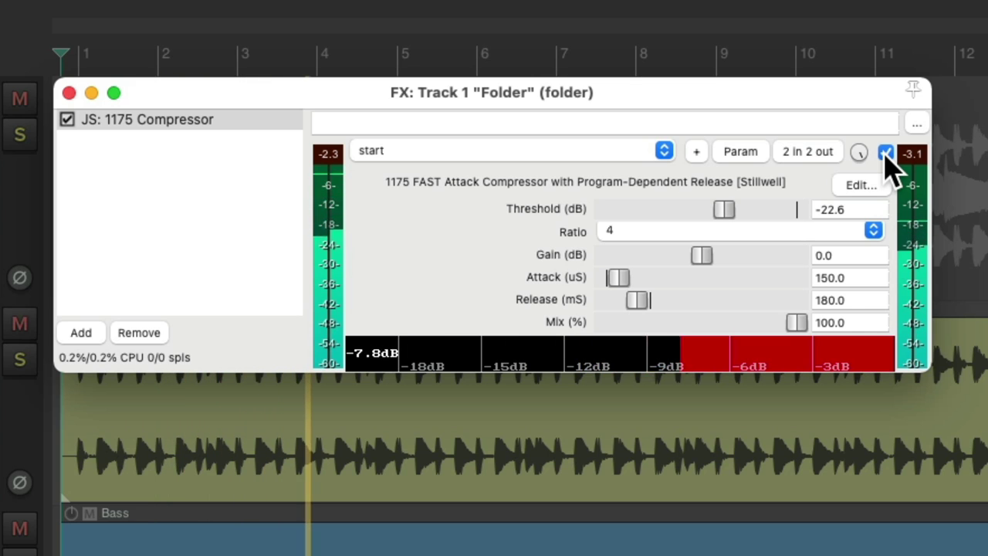
key(space)
click(887, 155)
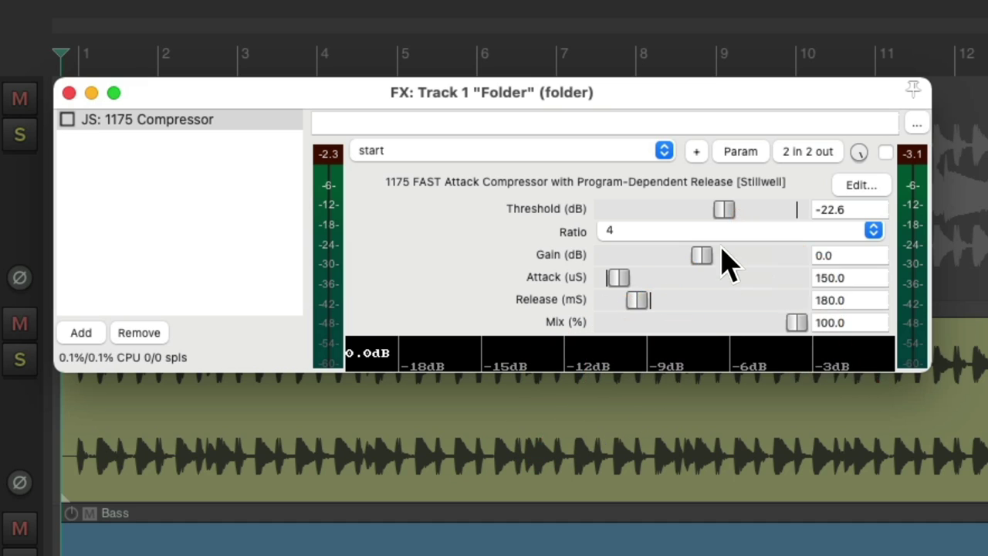
- Settle the threshold at -13.8 dB and makeup gain at 4.0 dB, comparing with bypass
drag(728, 211, 748, 210)
key(space)
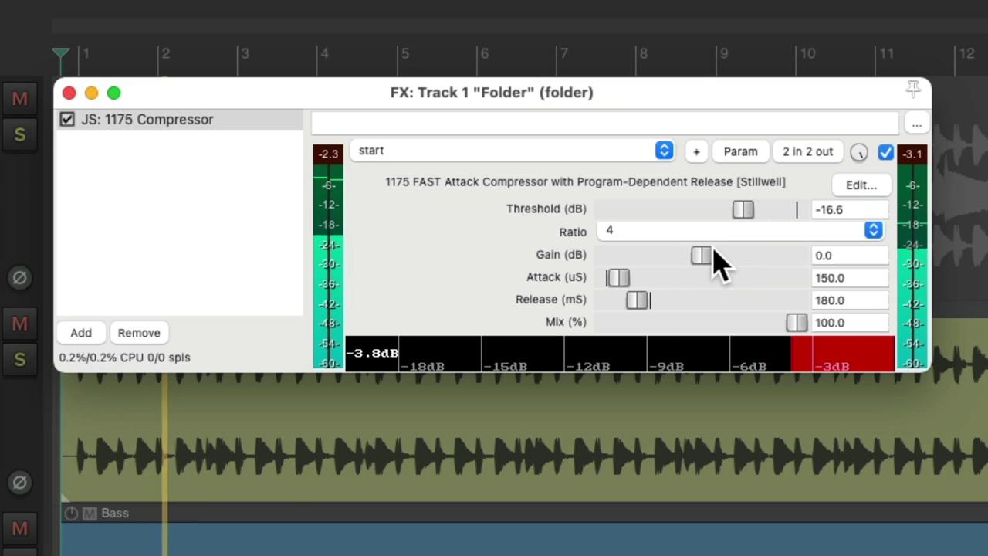
drag(710, 252, 728, 258)
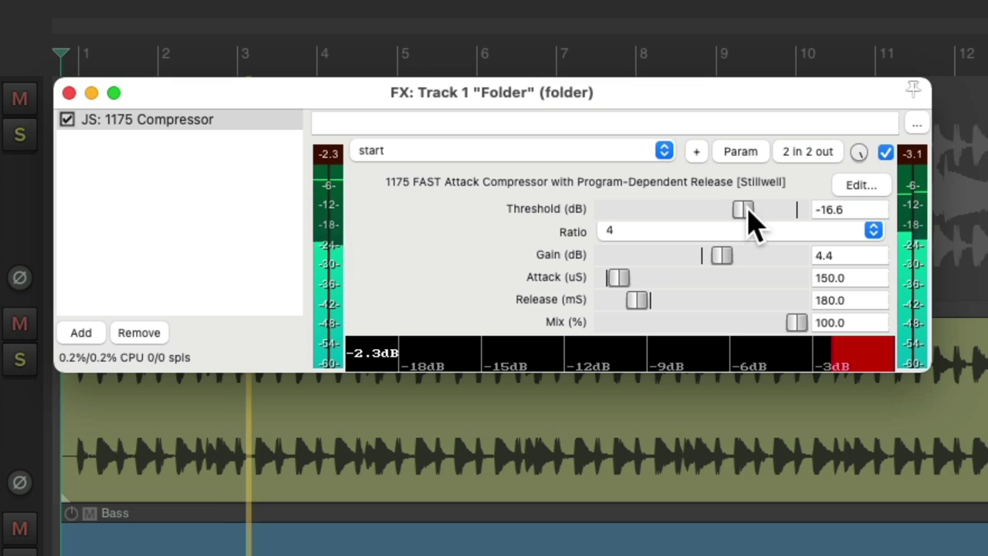
drag(748, 212, 757, 212)
drag(727, 257, 721, 258)
click(884, 153)
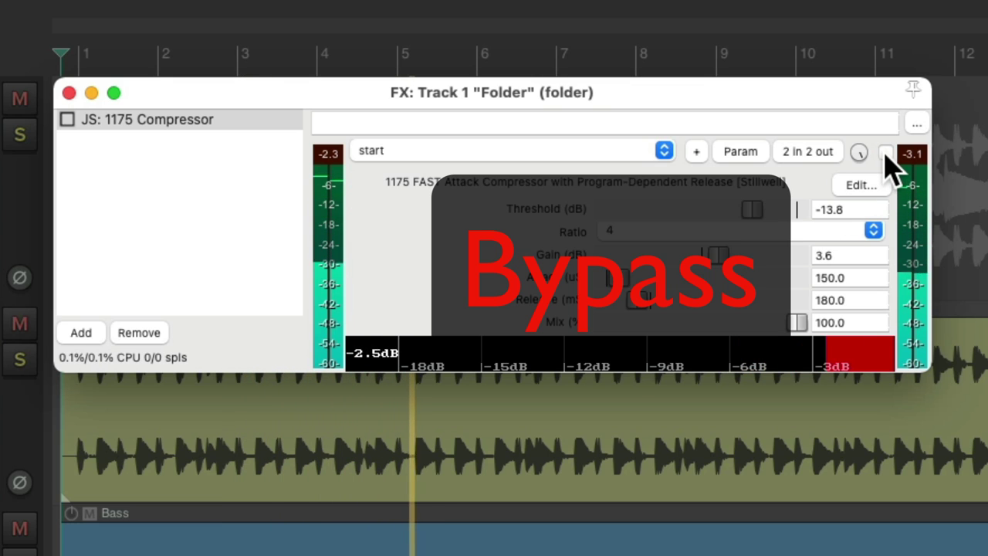
click(884, 153)
drag(716, 255, 721, 259)
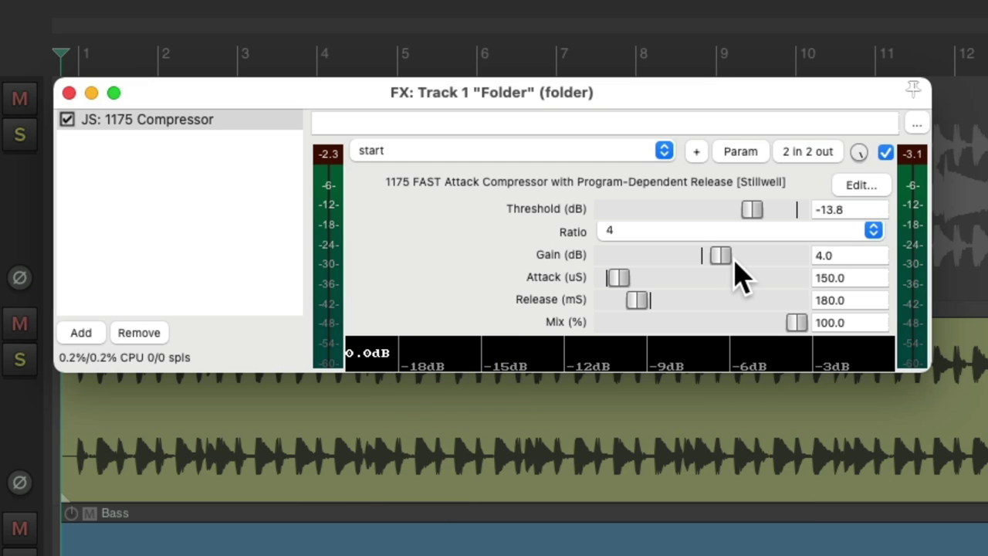
- Reset Gain and Threshold to 0.0 dB, then enable a parameter link on Gain (dB)
double_click(720, 256)
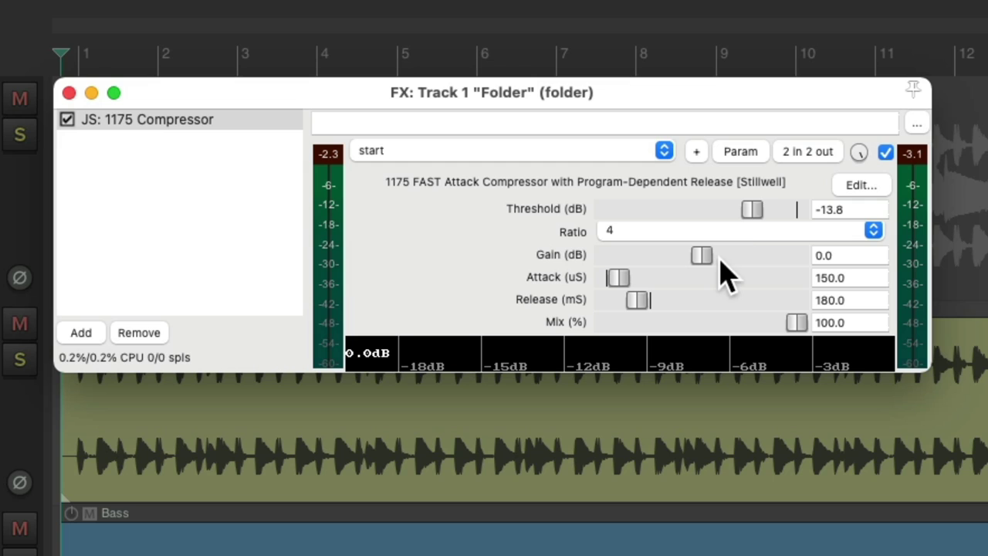
double_click(751, 208)
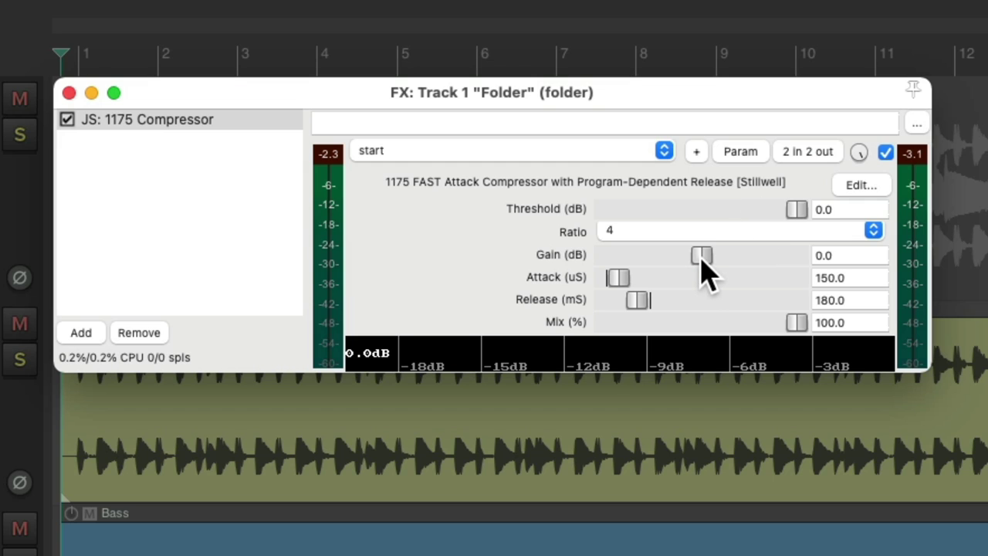
click(741, 152)
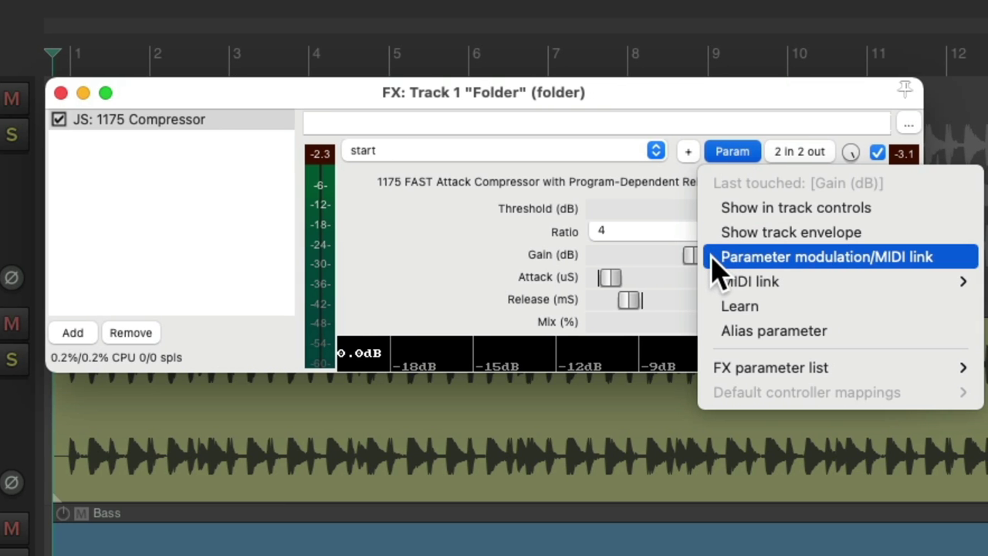
click(718, 257)
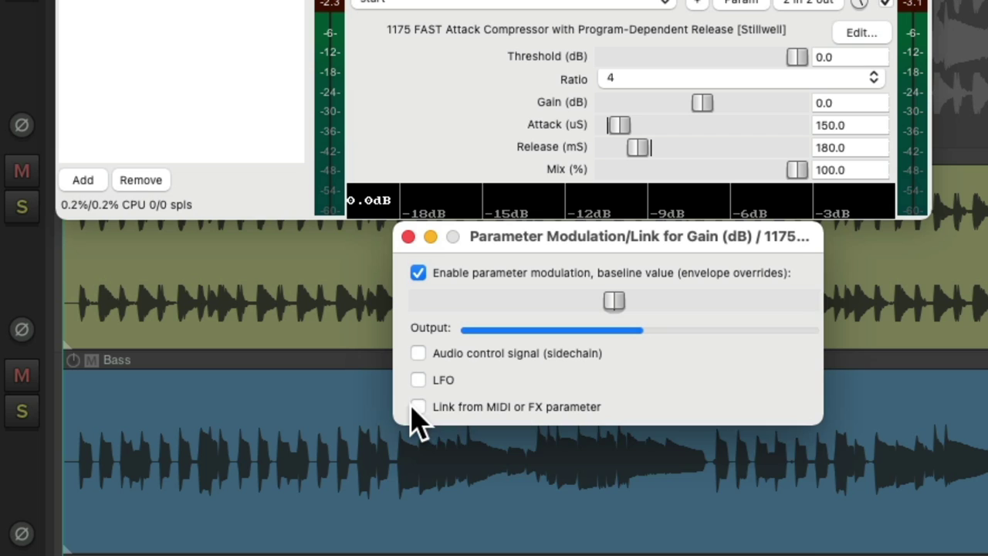
click(419, 521)
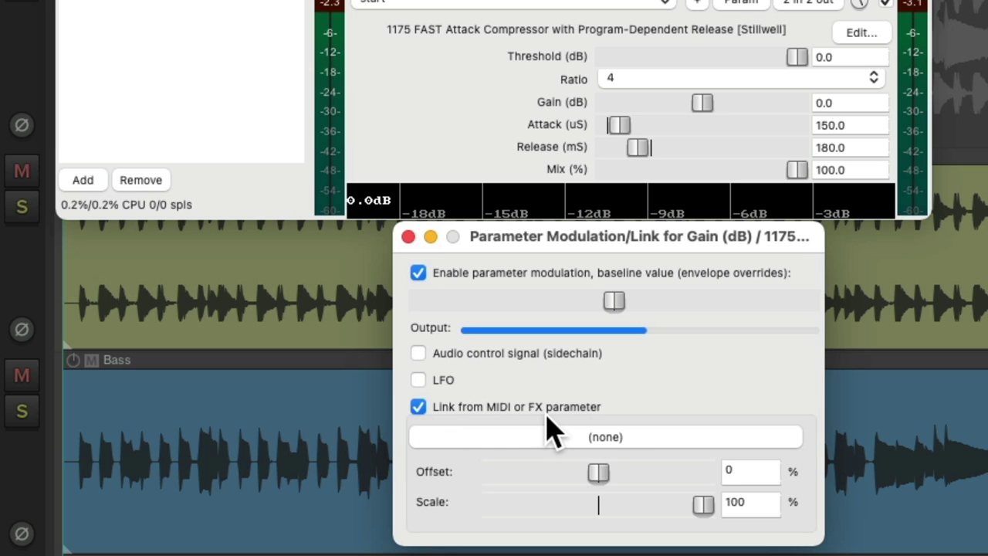
click(618, 437)
mouse_move(576, 448)
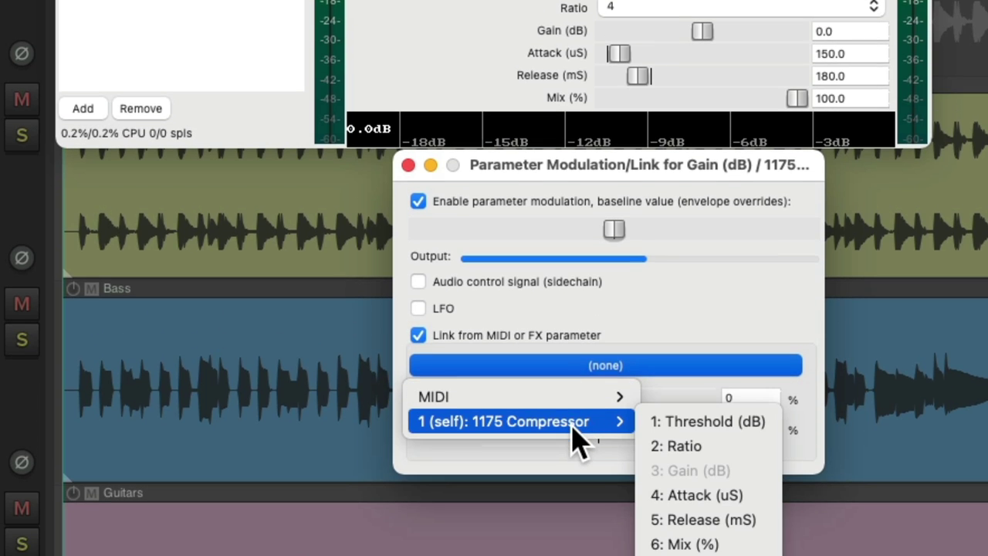
- Link Gain to the compressor's Threshold (dB) and test it by moving Threshold
click(685, 429)
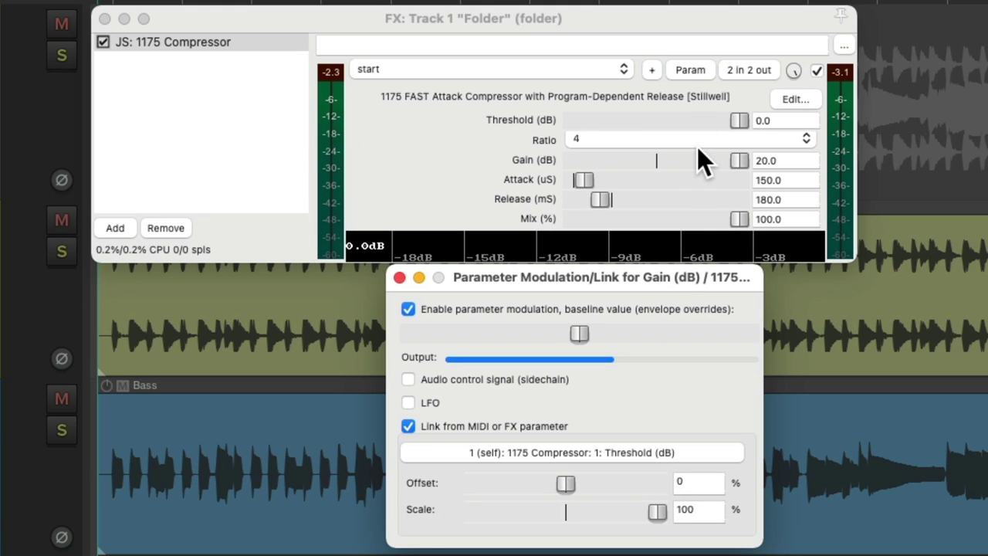
drag(734, 119, 623, 124)
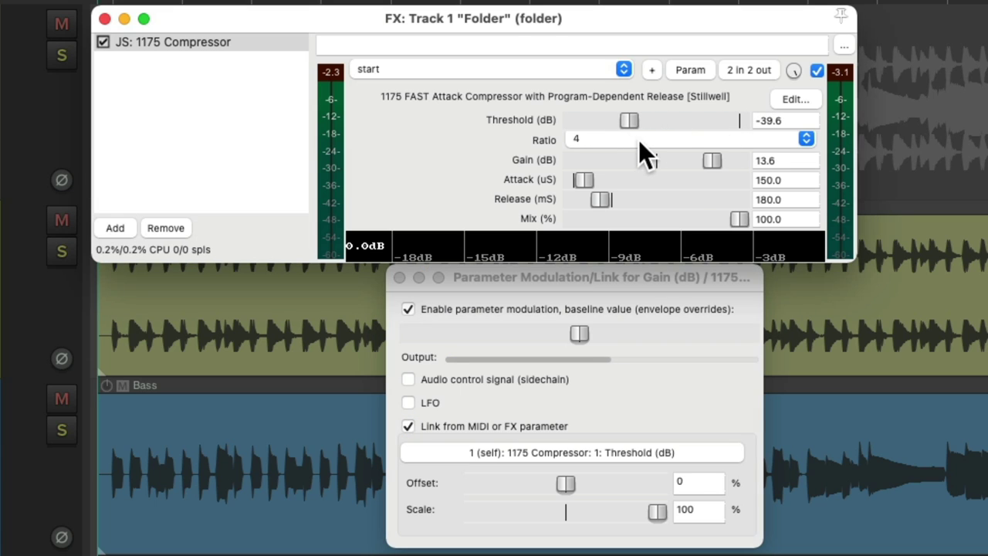
double_click(632, 121)
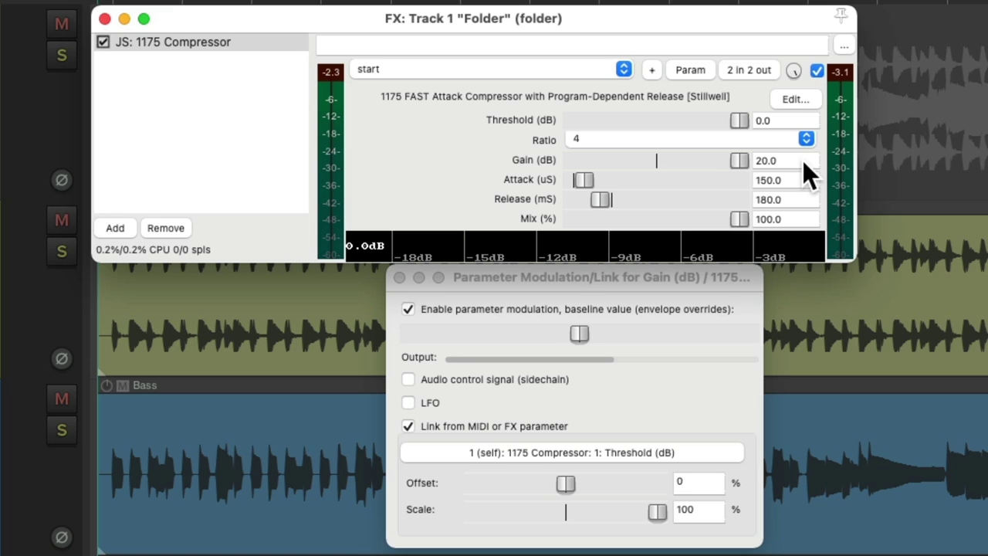
- Set the link offset to -100% and scale to -100% so Gain moves opposite Threshold
drag(567, 479, 473, 479)
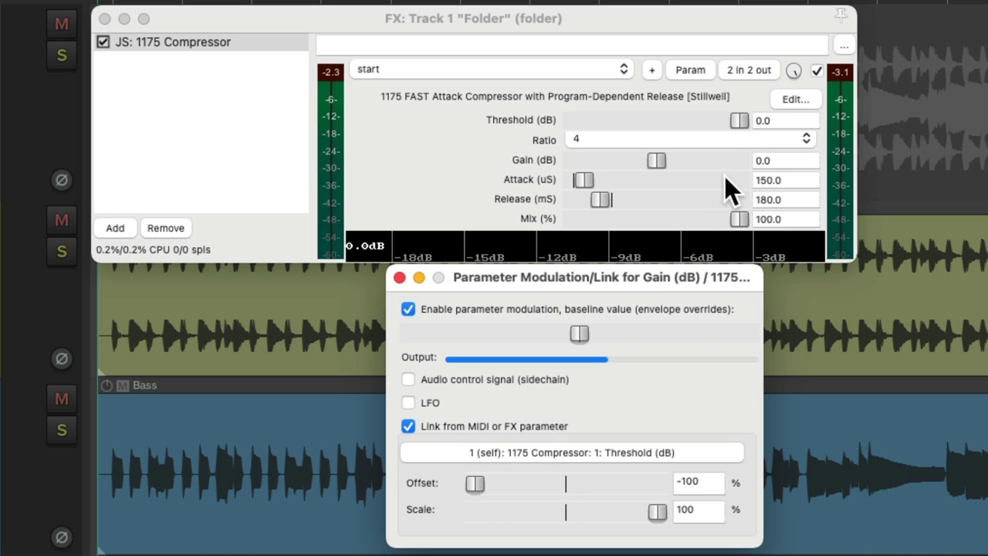
drag(739, 120, 709, 123)
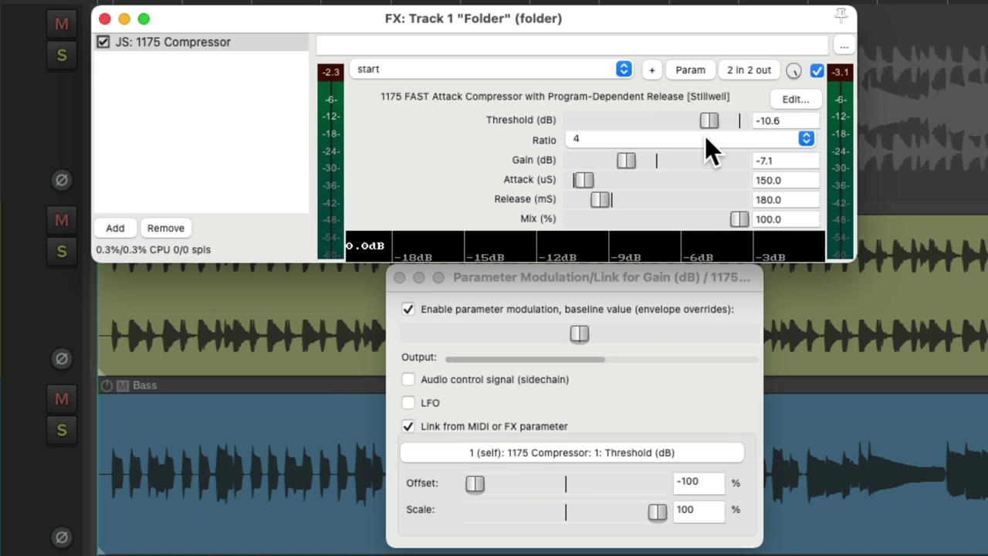
drag(709, 116, 693, 118)
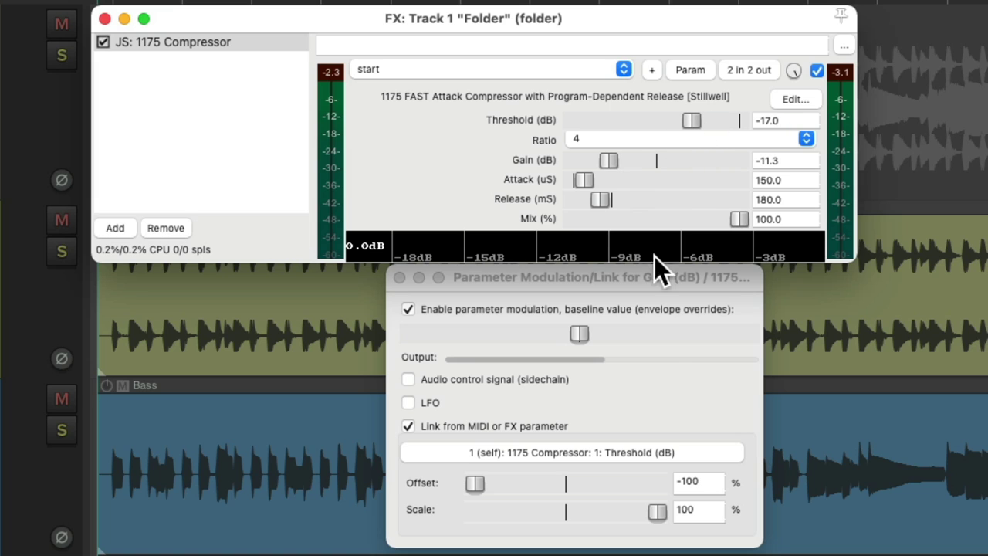
click(656, 511)
drag(652, 513, 465, 513)
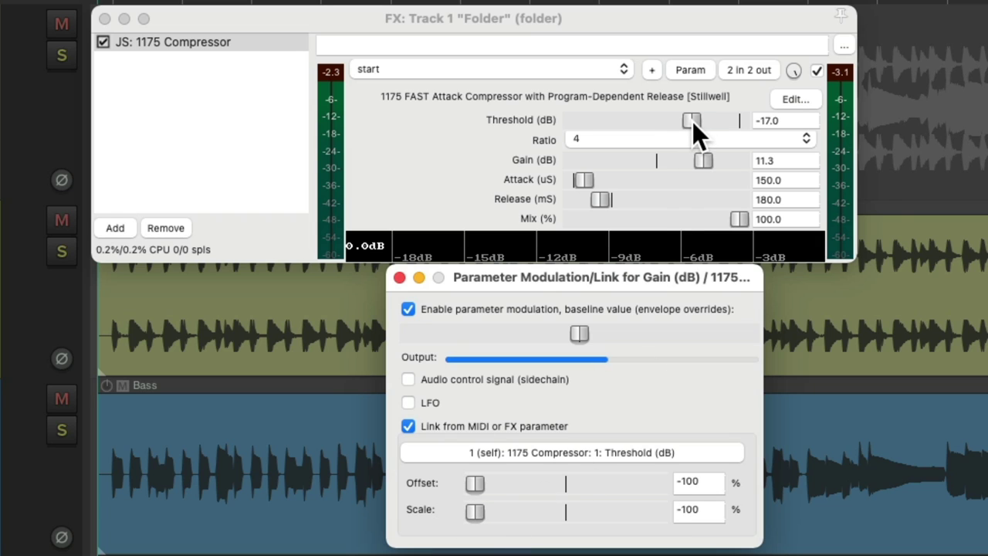
drag(692, 121, 741, 122)
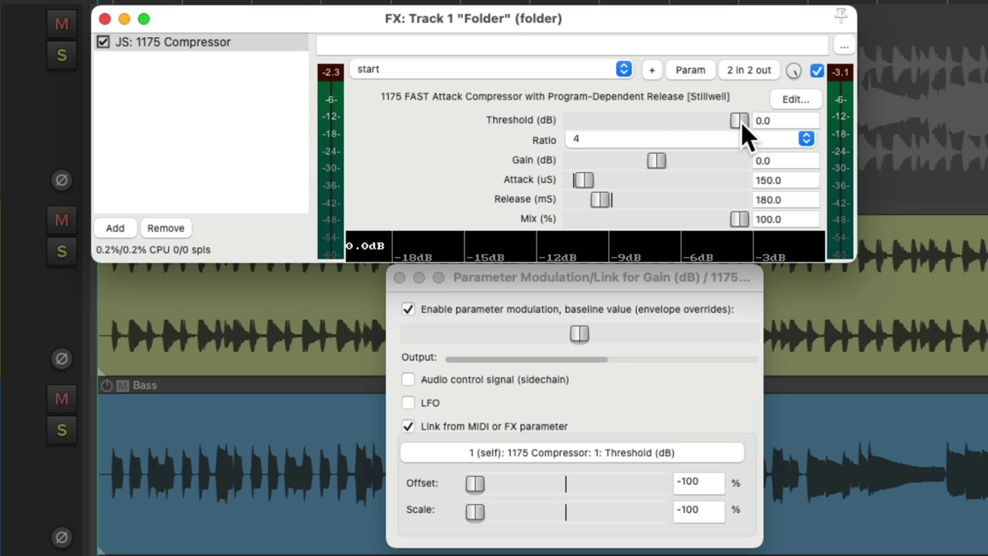
- Audition the inverse link during playback, nudging the offset up from -100%
key(space)
drag(740, 122, 708, 124)
key(space)
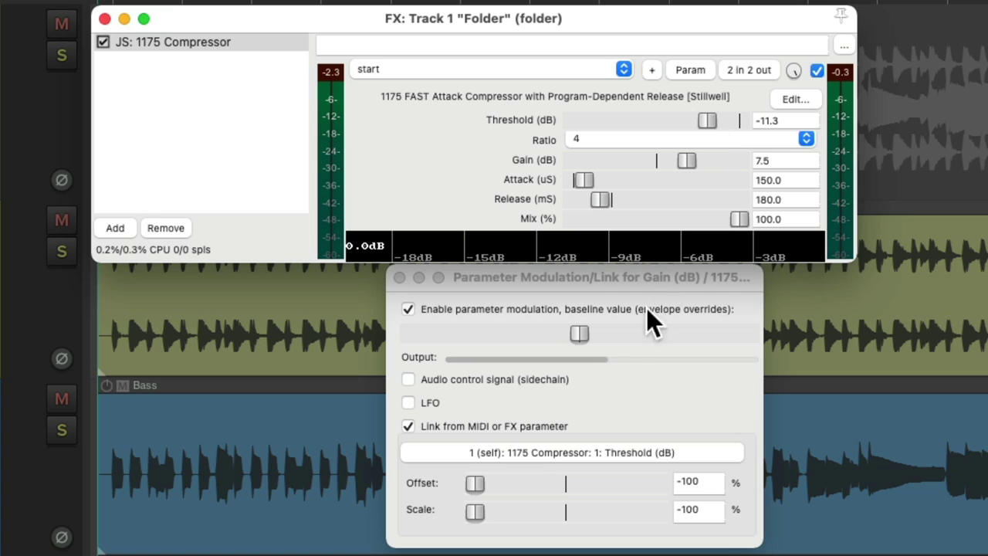
drag(475, 482, 479, 483)
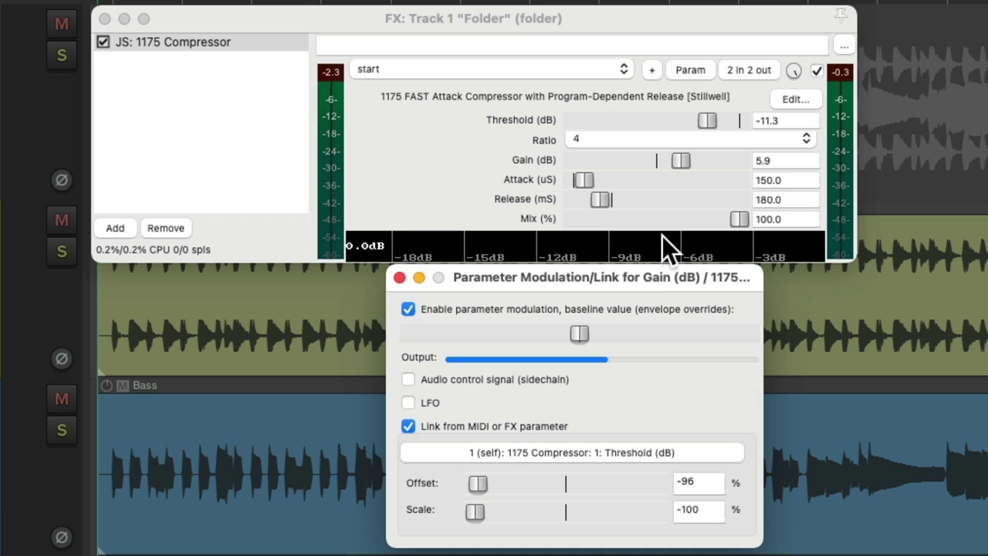
key(space)
mouse_move(714, 118)
mouse_down()
mouse_move(702, 123)
mouse_move(735, 124)
mouse_move(713, 126)
mouse_up()
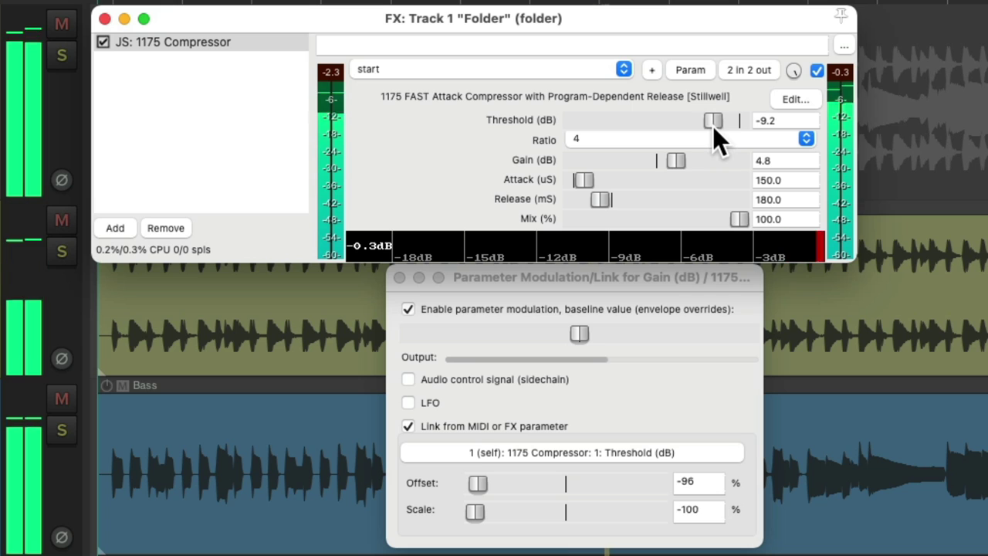
- Set the link offset to -95% and sweep Threshold, comparing against bypass
click(473, 485)
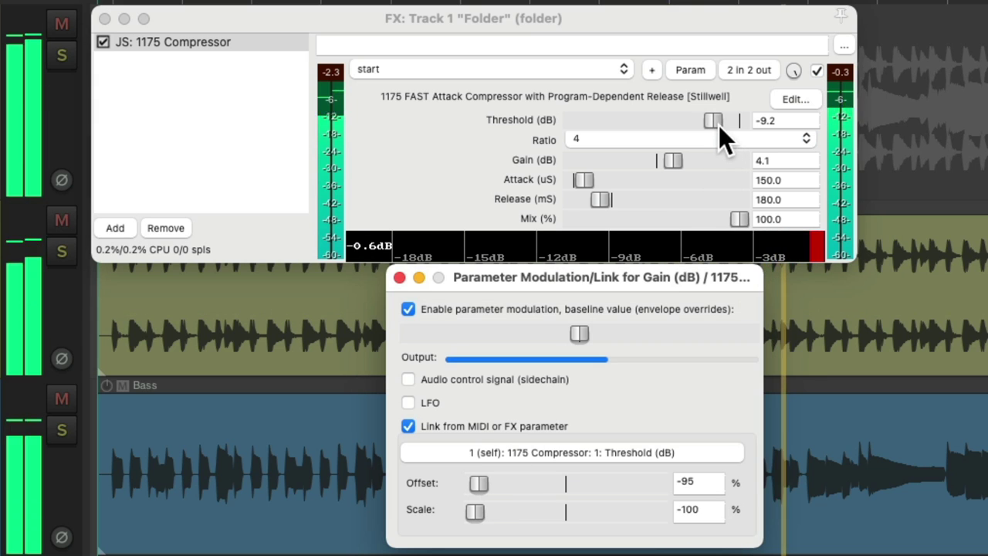
drag(719, 125, 742, 136)
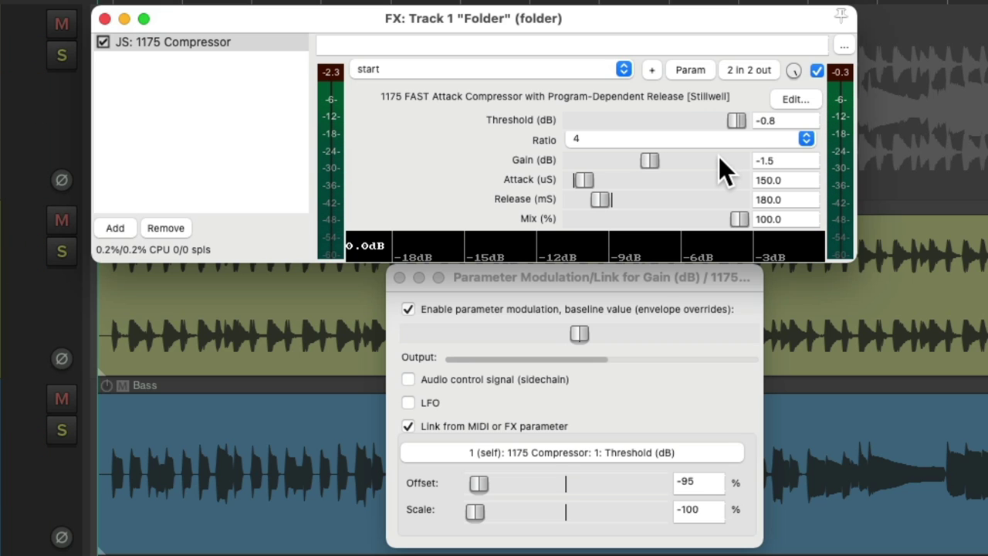
drag(733, 120, 711, 124)
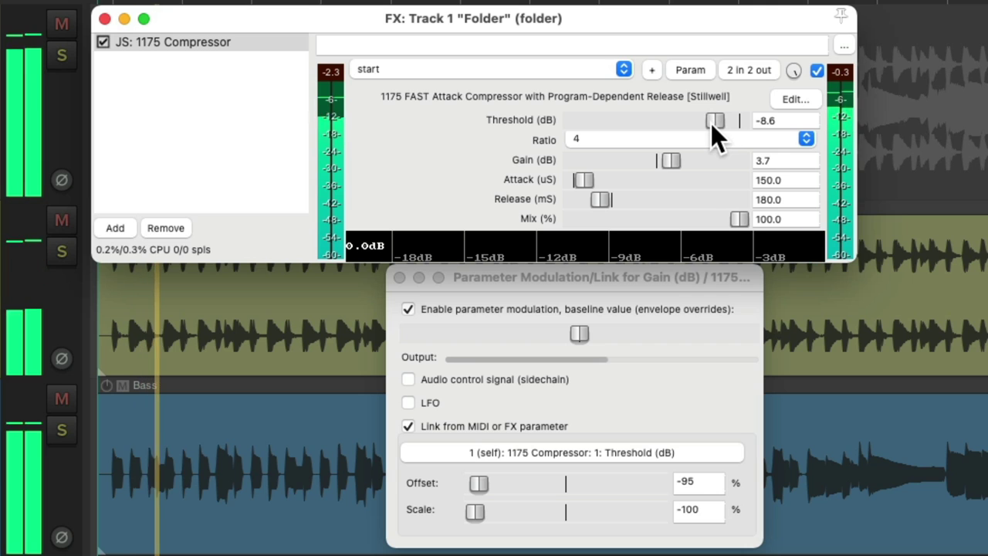
click(816, 72)
click(816, 71)
mouse_move(722, 117)
mouse_down()
mouse_move(734, 116)
mouse_move(708, 119)
mouse_move(730, 118)
mouse_up()
key(space)
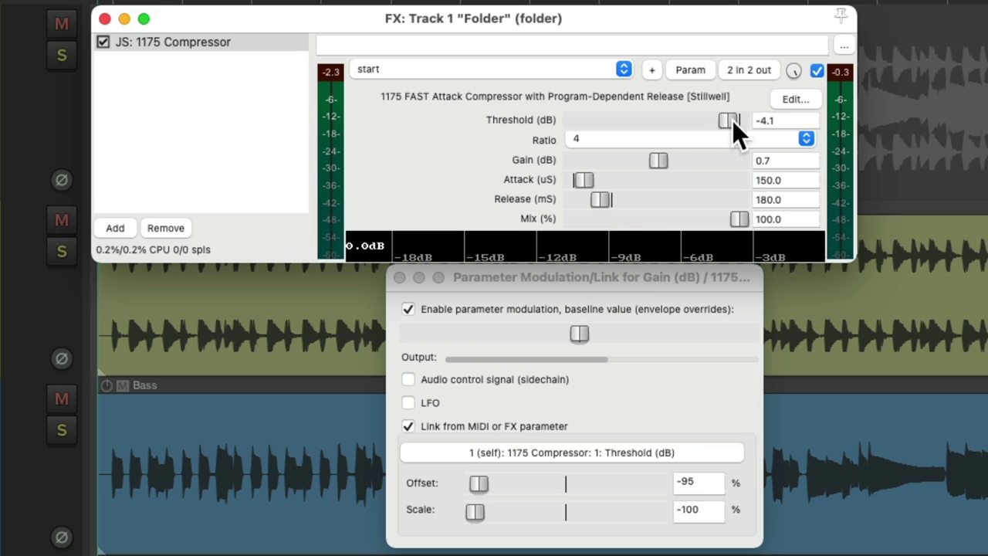
- Return Threshold to 0 dB during playback and deselect the compressor
key(space)
mouse_move(733, 120)
mouse_down()
mouse_move(711, 125)
mouse_move(733, 123)
mouse_up()
key(space)
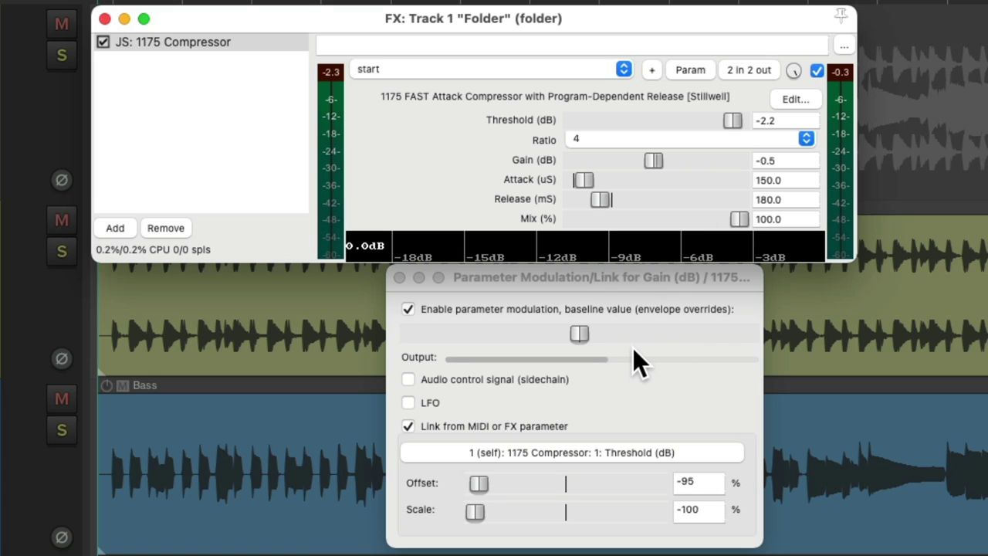
click(219, 154)
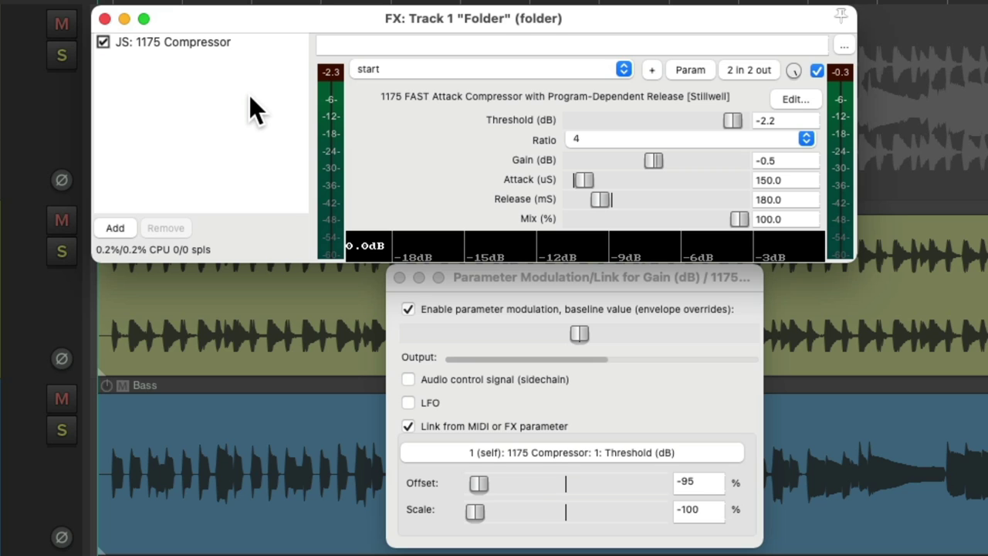
- Save the selected 1175 Compressor as the FX chain '1175 Comp - Auto Gain'
click(232, 42)
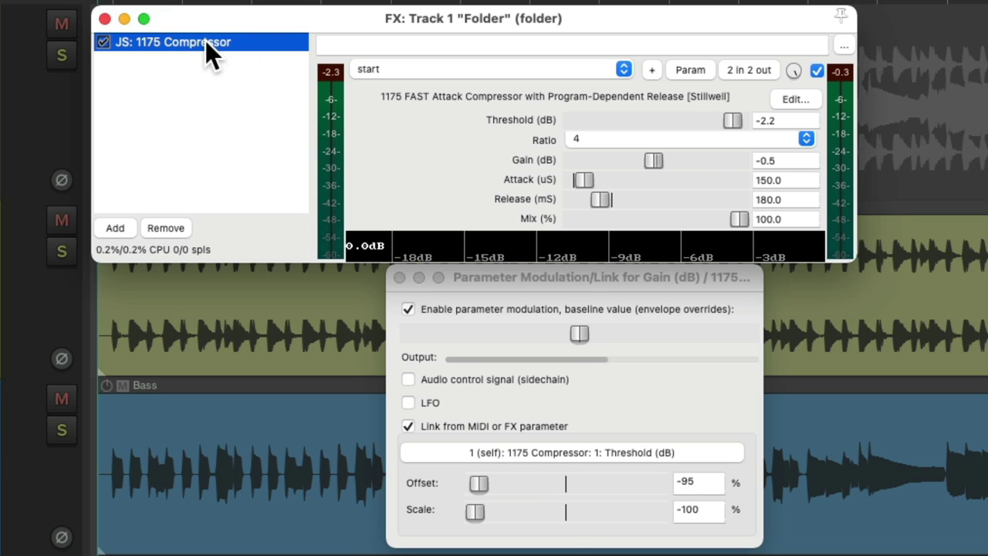
right_click(206, 40)
mouse_move(215, 99)
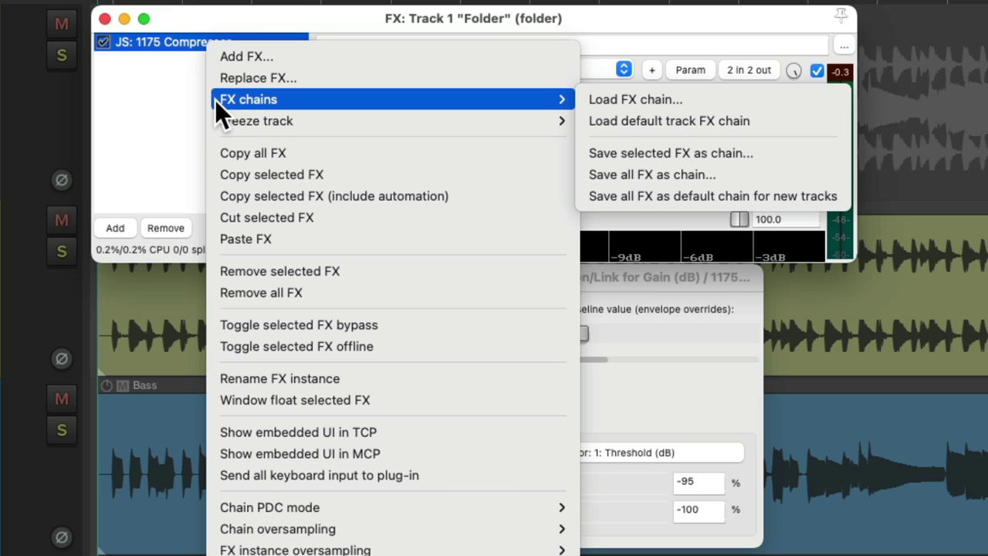
click(782, 158)
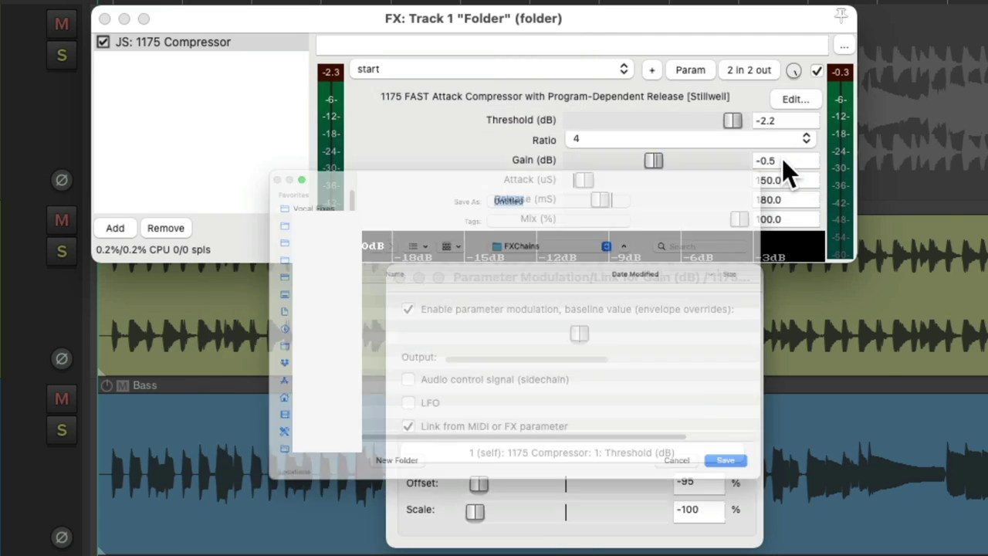
text(1175)
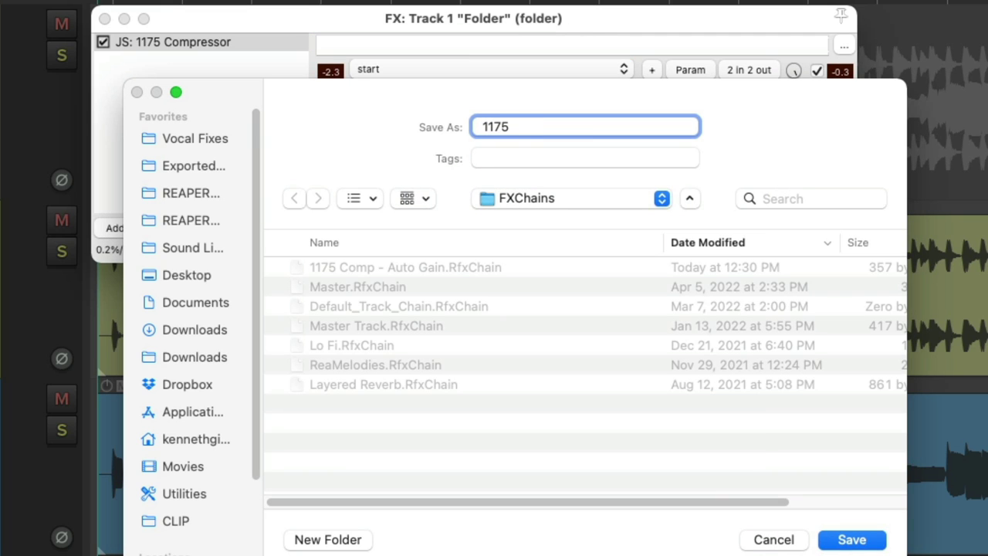
text( Comp - Auto Gain)
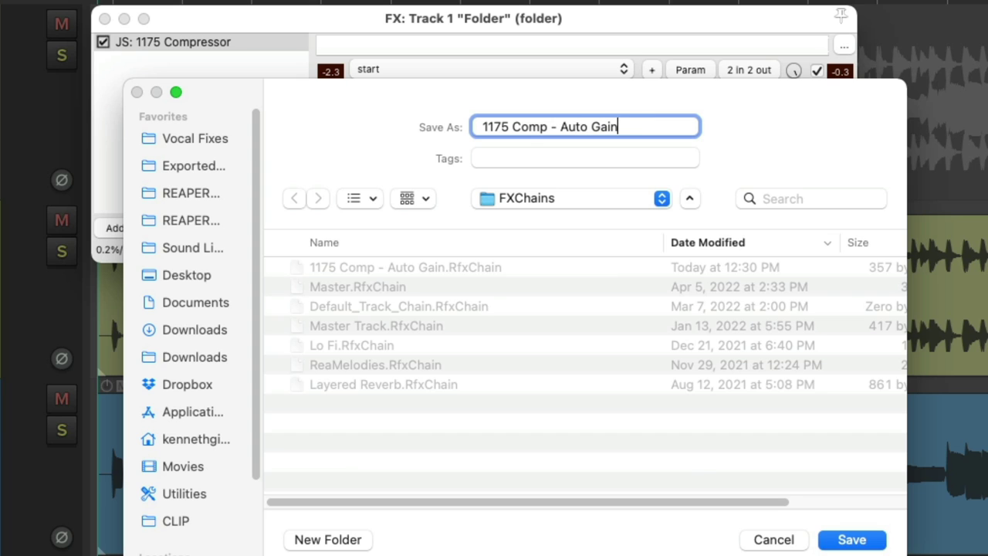
key(Return)
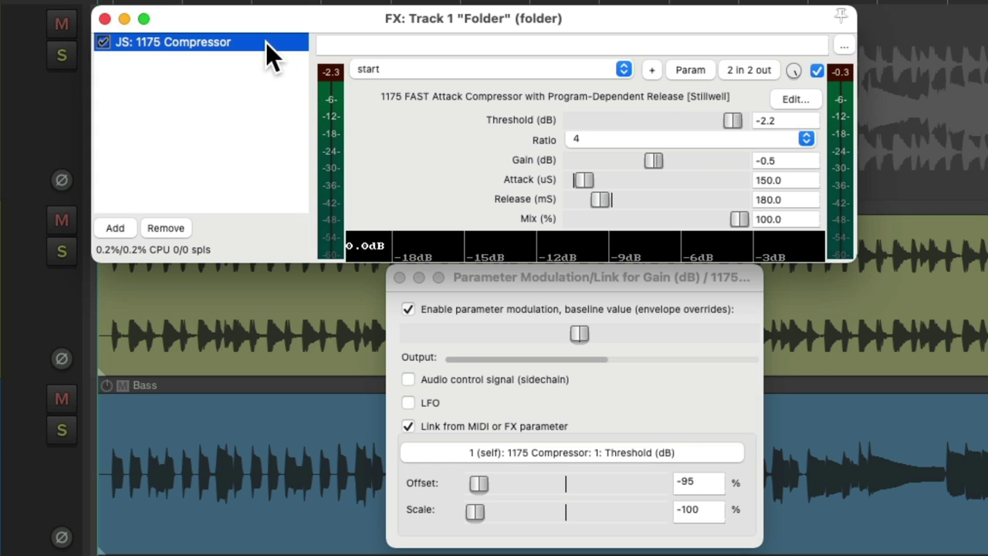
- Delete the compressor and reload the '1175 Comp - Auto Gain' chain from FX Chains
key(Delete)
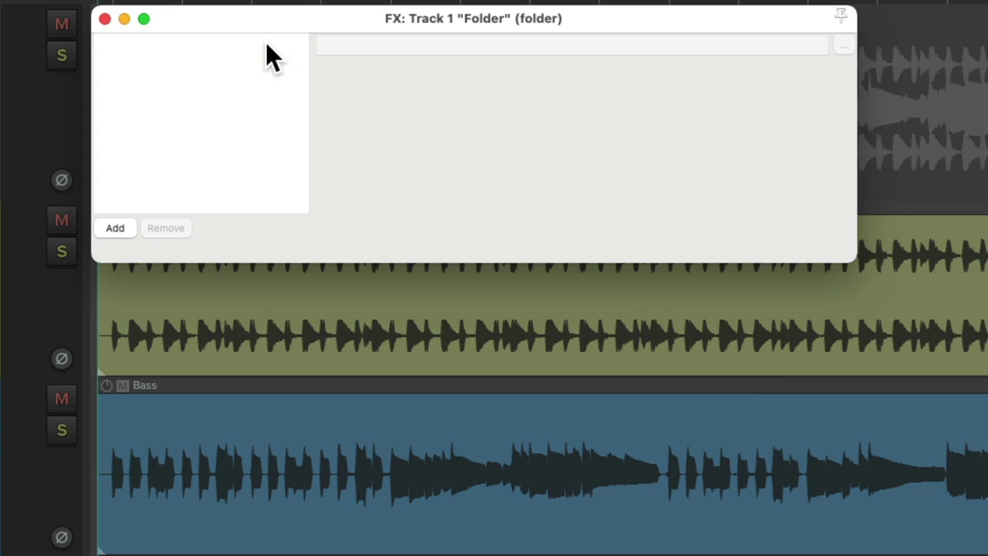
double_click(198, 106)
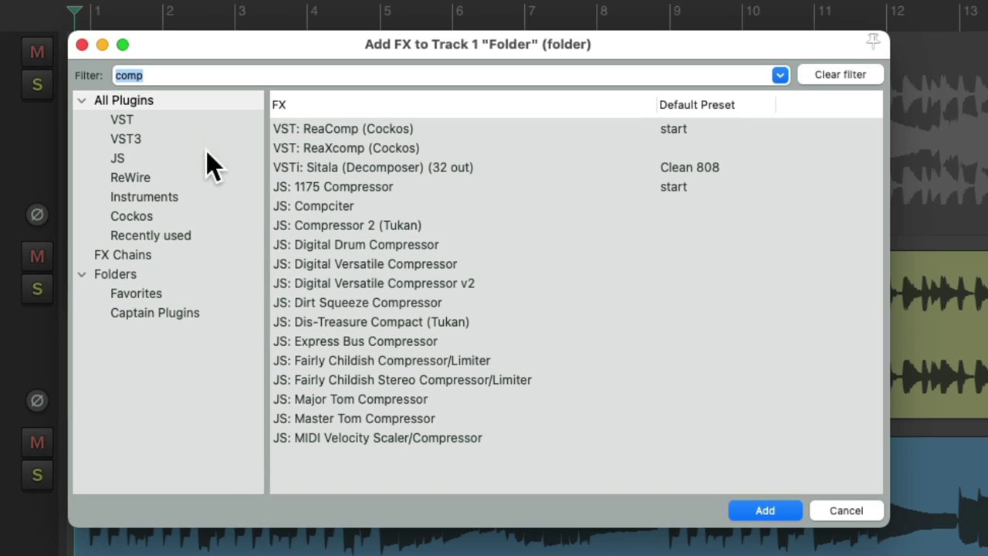
click(200, 251)
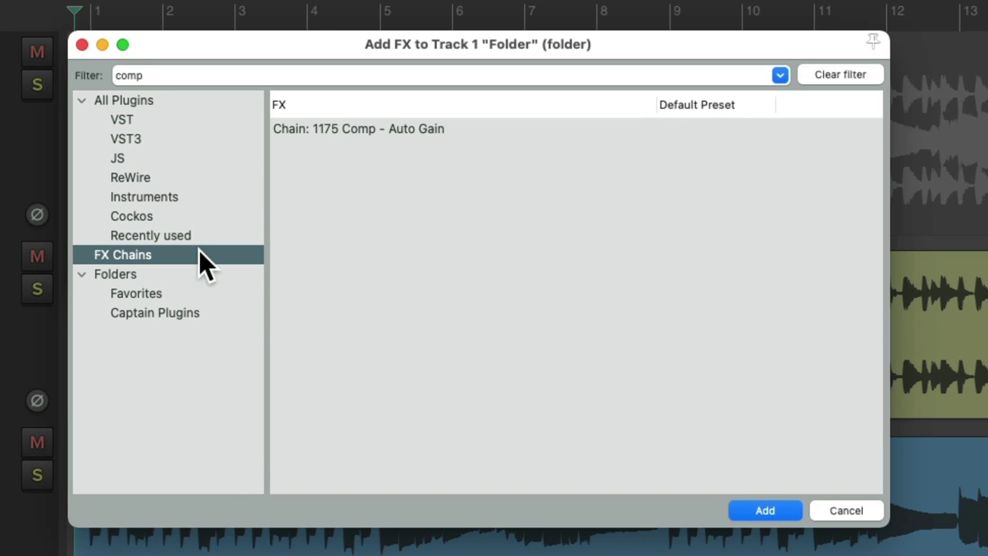
click(499, 130)
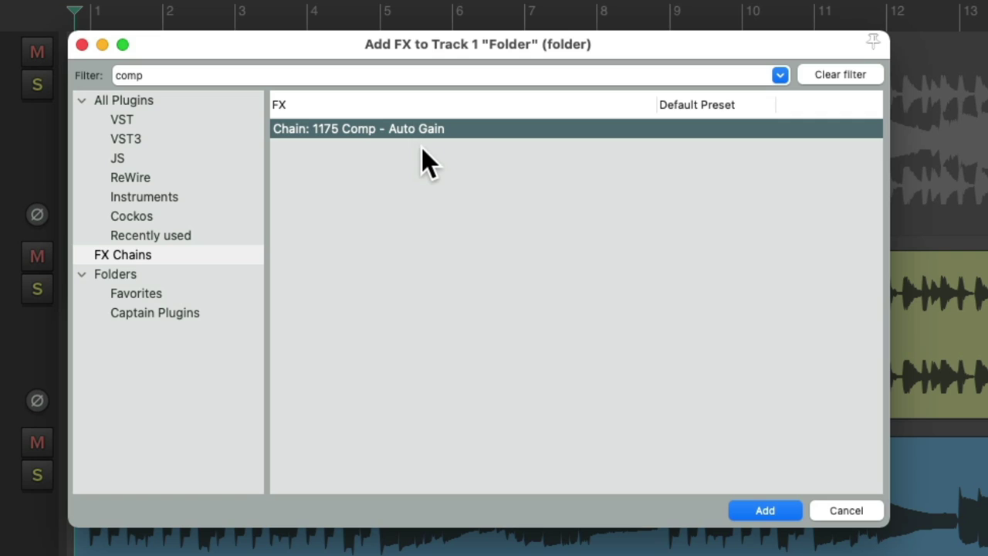
double_click(483, 130)
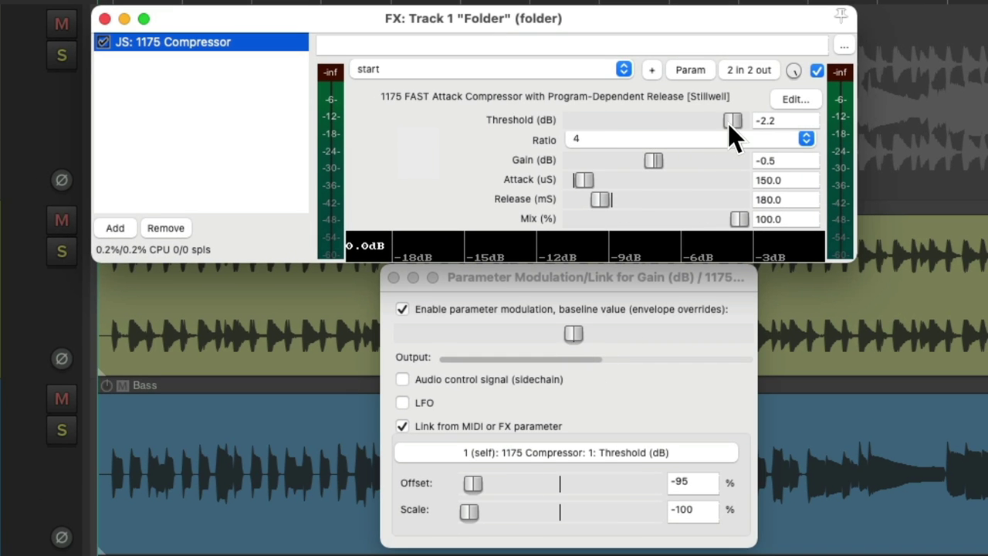
- Lower Threshold to -11.9 dB during playback, confirming Gain compensates to 5.9 dB
mouse_move(728, 124)
mouse_down()
mouse_move(694, 126)
mouse_move(723, 126)
mouse_up()
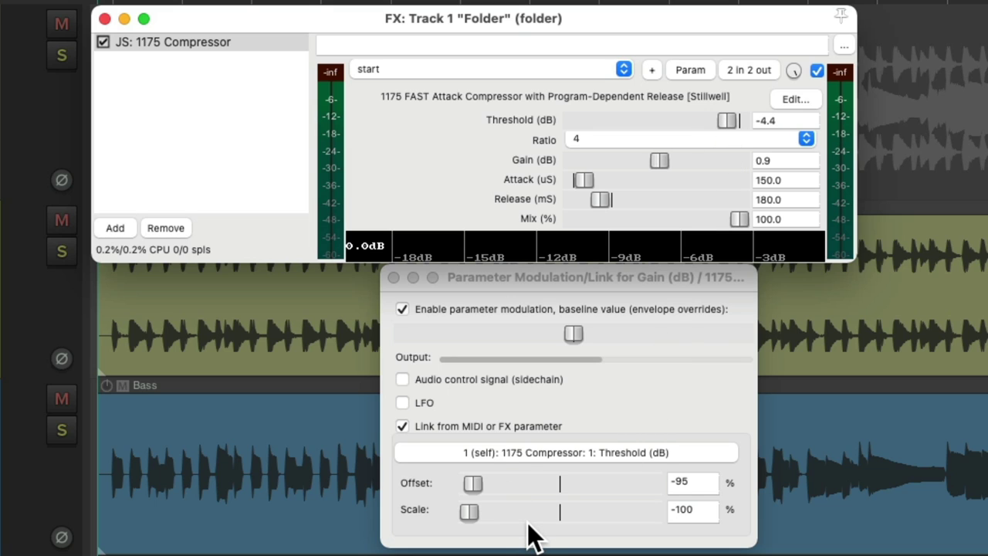
key(space)
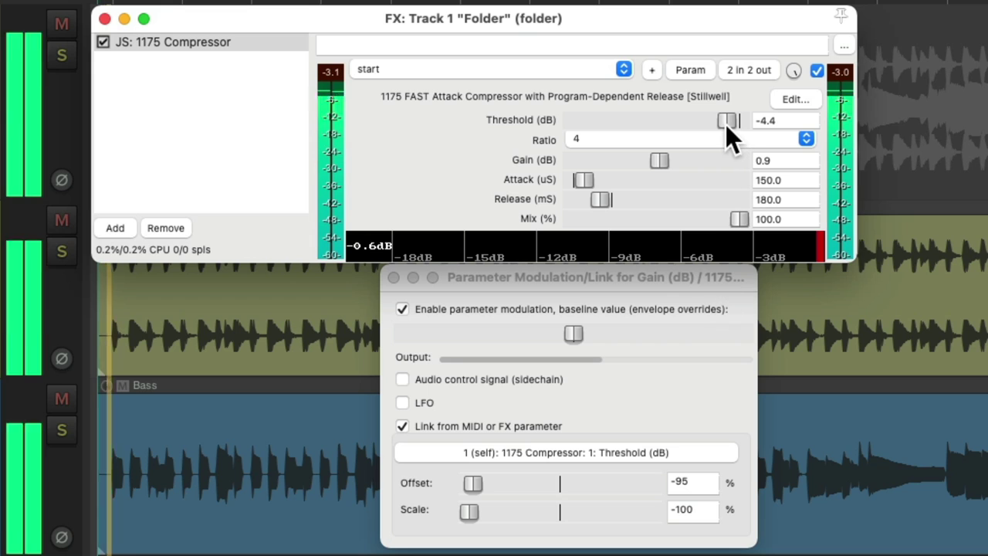
drag(725, 125, 705, 131)
key(space)
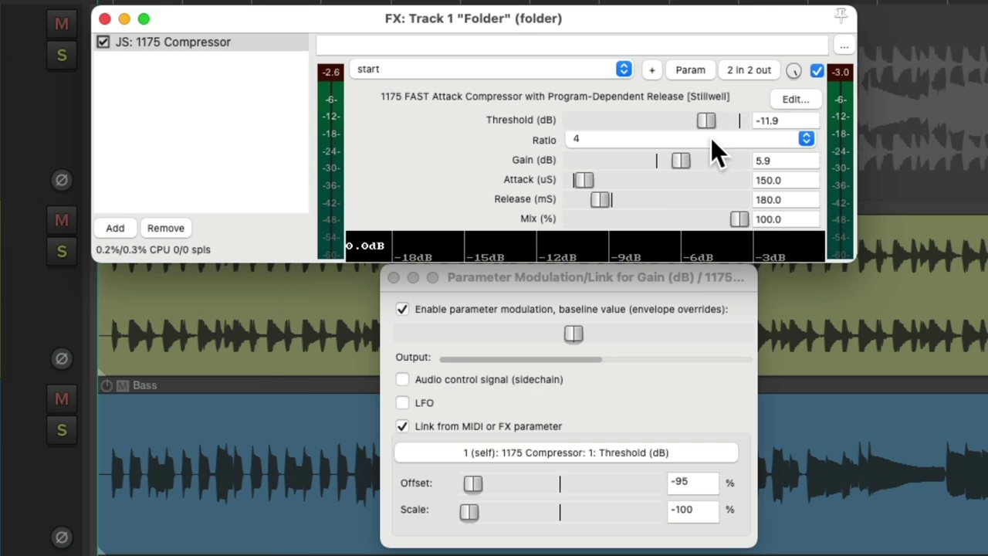
- Replace the compressor with JS: General Dynamics, draw a compression knee and lower Detector Gain
click(164, 227)
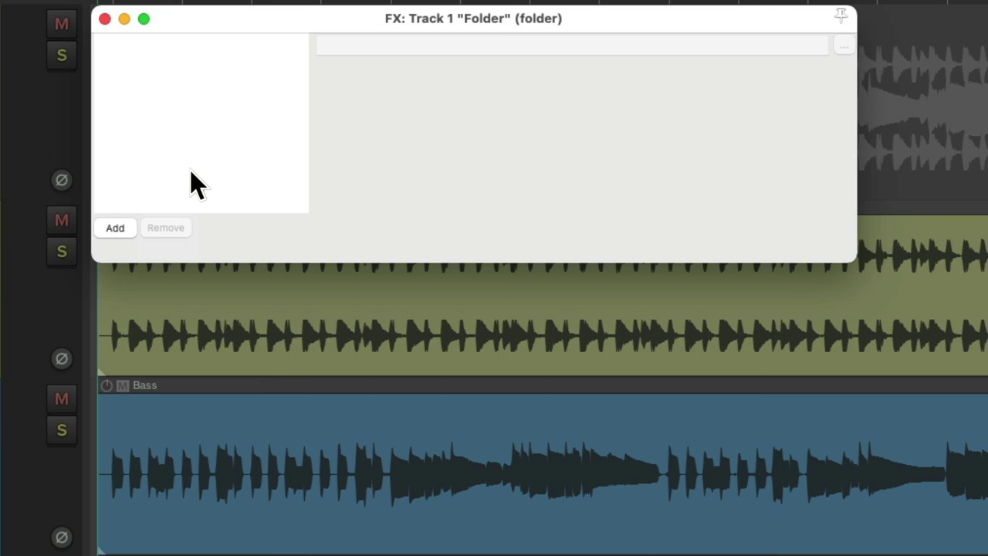
double_click(231, 77)
text(general)
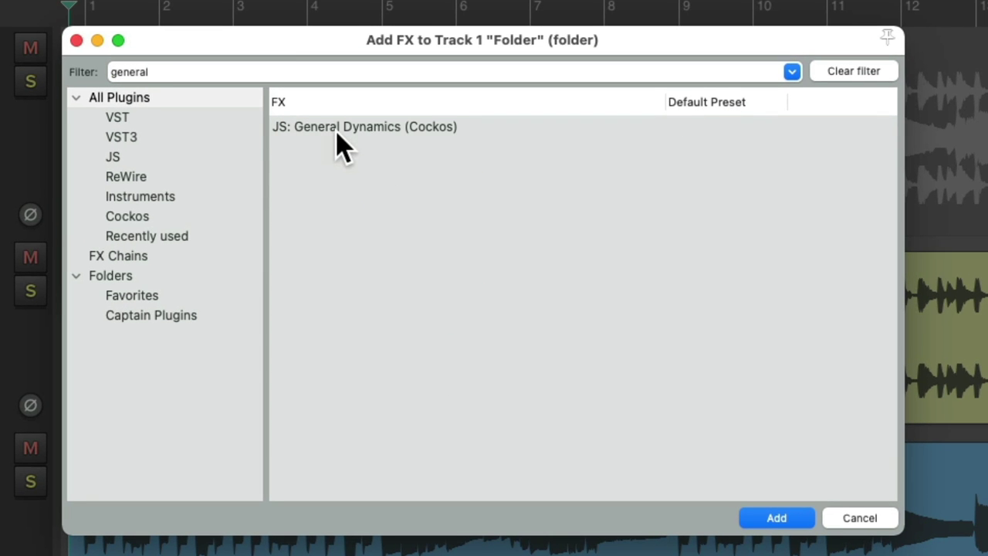
click(473, 128)
double_click(456, 127)
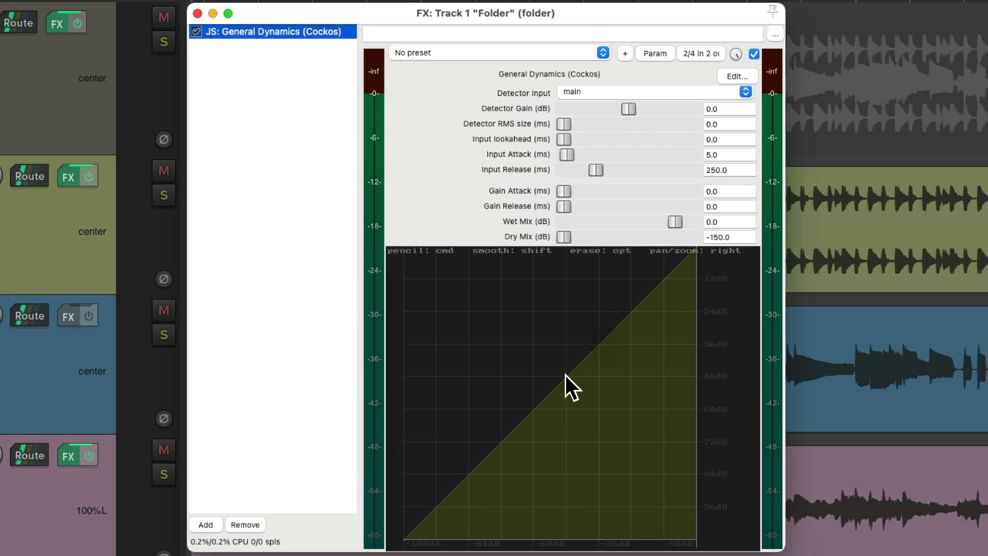
drag(607, 353, 697, 316)
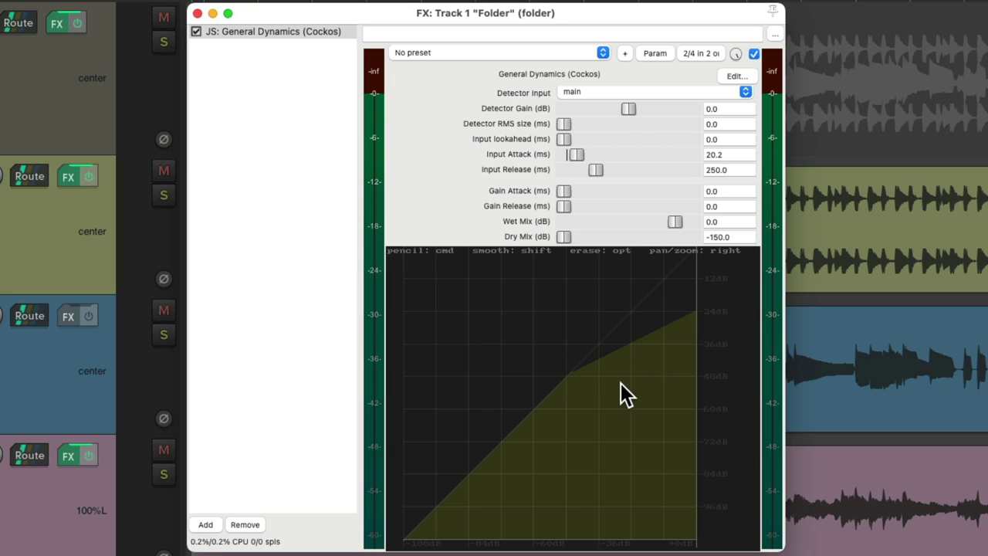
drag(628, 109, 584, 108)
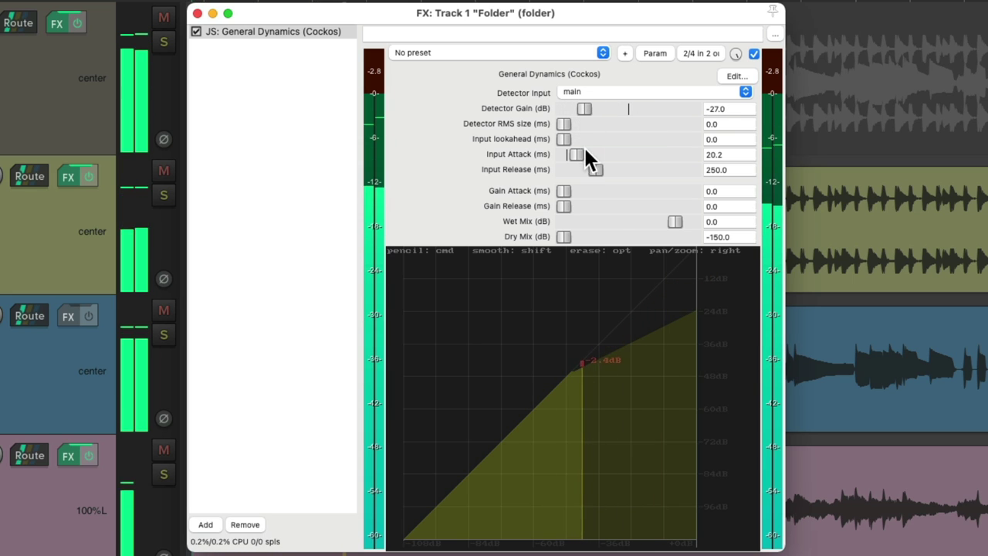
- Set Input Release to 179 ms and Detector Gain to -17 dB, comparing with bypass during playback
drag(591, 164, 581, 165)
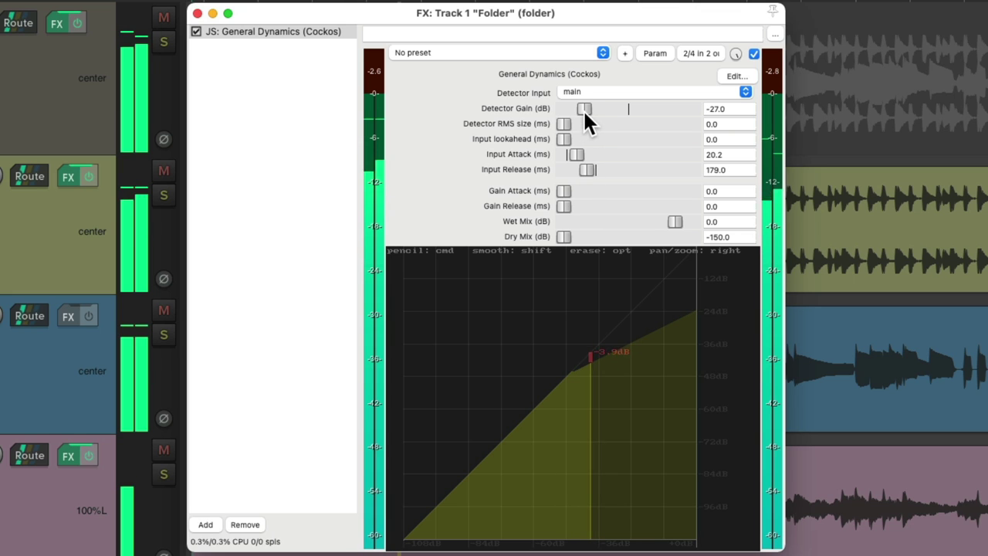
mouse_move(583, 108)
mouse_down()
mouse_move(602, 109)
mouse_move(565, 112)
mouse_move(598, 111)
mouse_up()
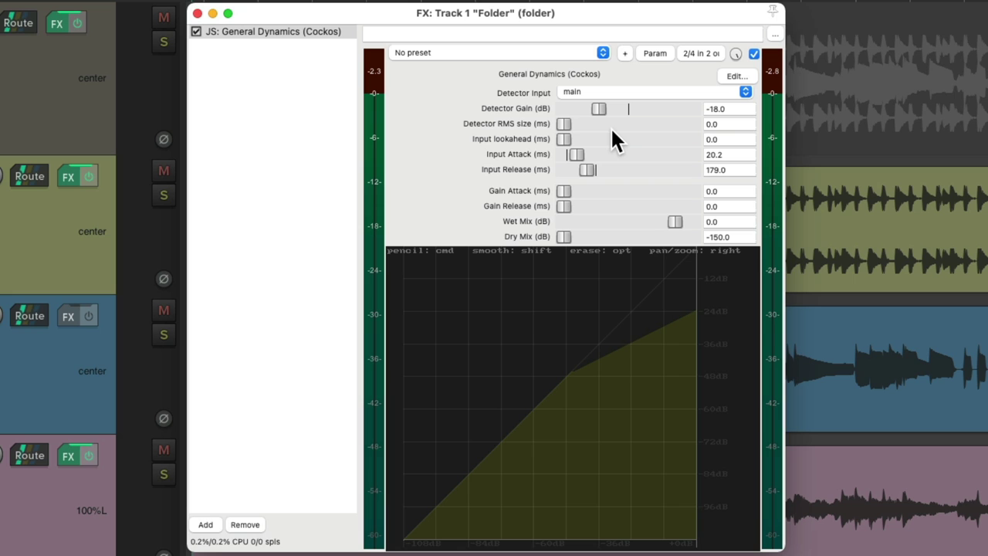
key(space)
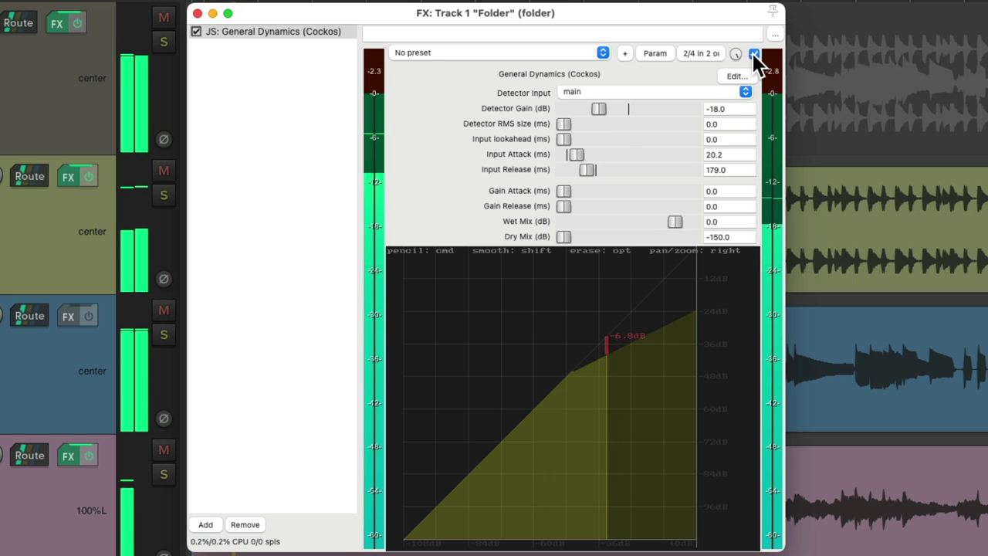
click(753, 54)
click(753, 54)
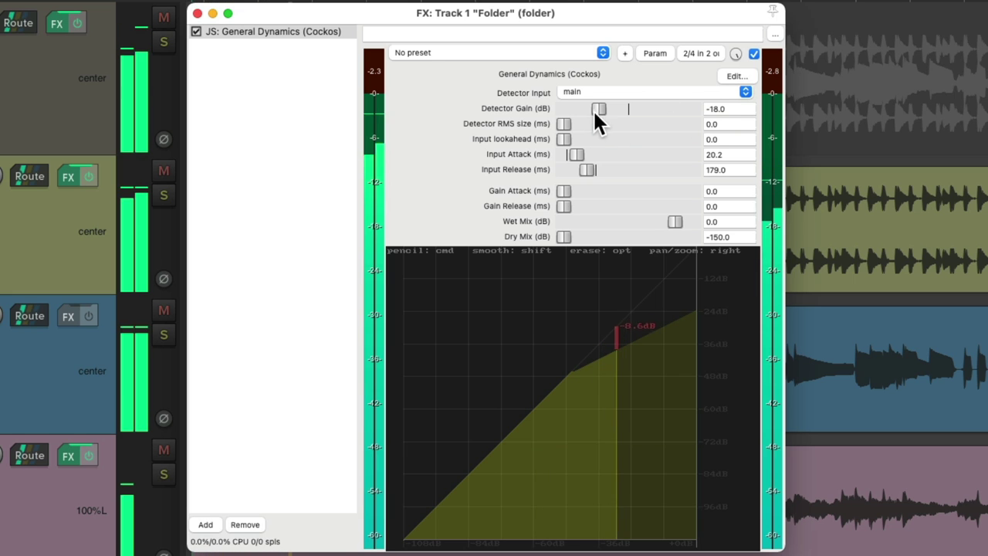
drag(596, 114, 600, 115)
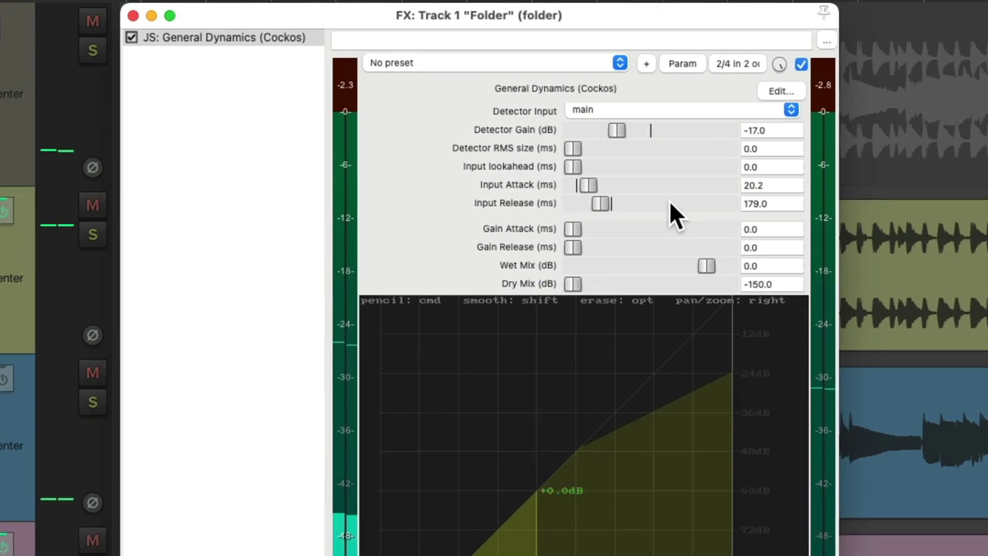
key(space)
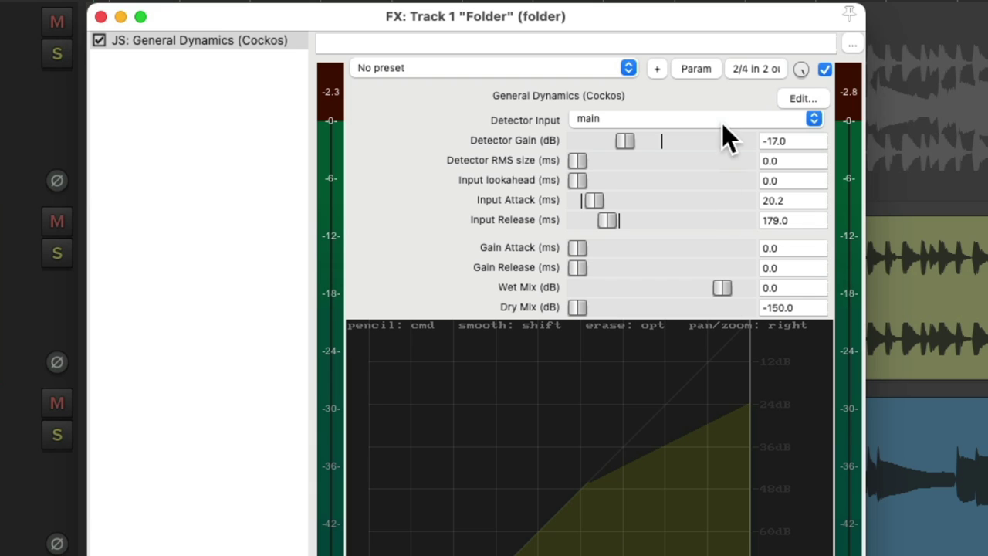
- Link Wet Mix to the plugin's own 2: Detector Gain (dB) parameter
click(690, 68)
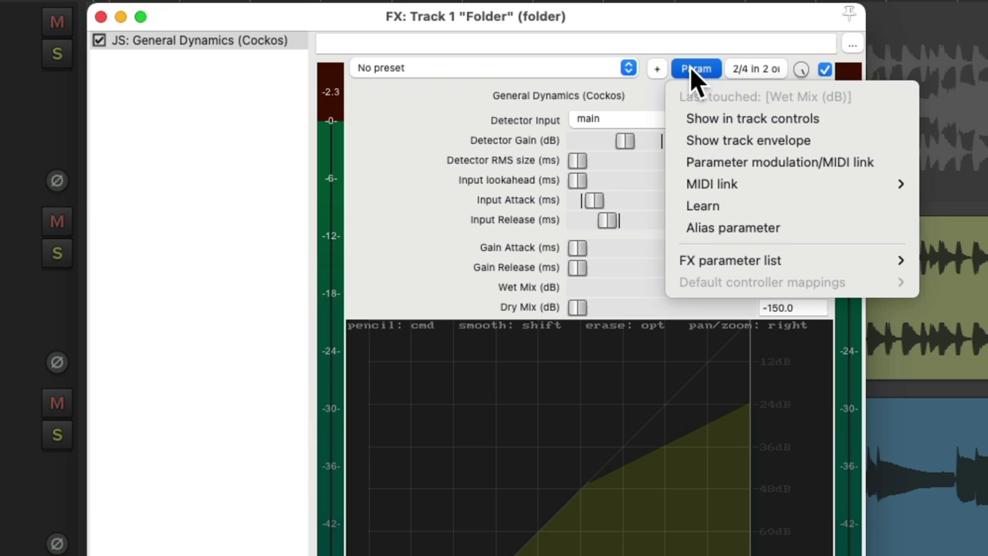
click(679, 164)
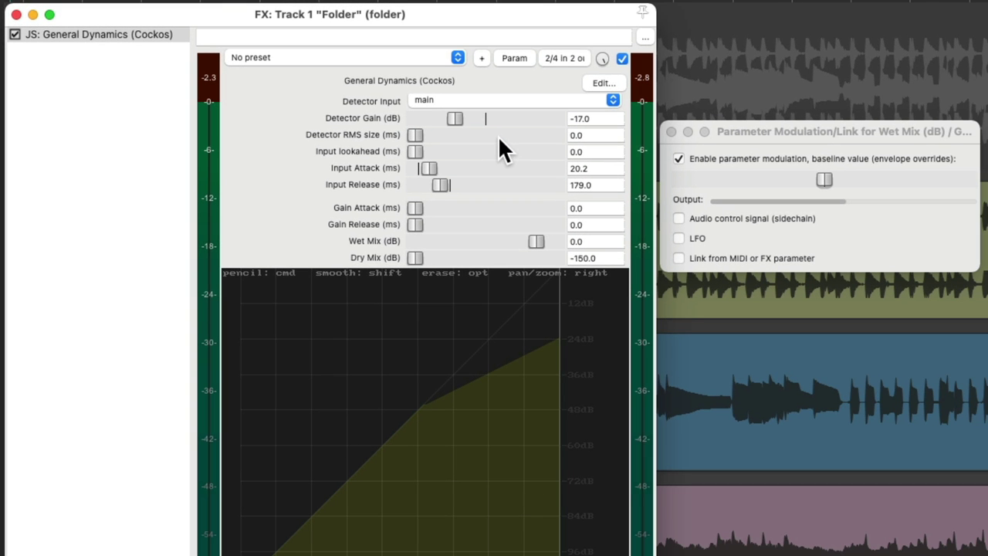
click(678, 259)
click(755, 278)
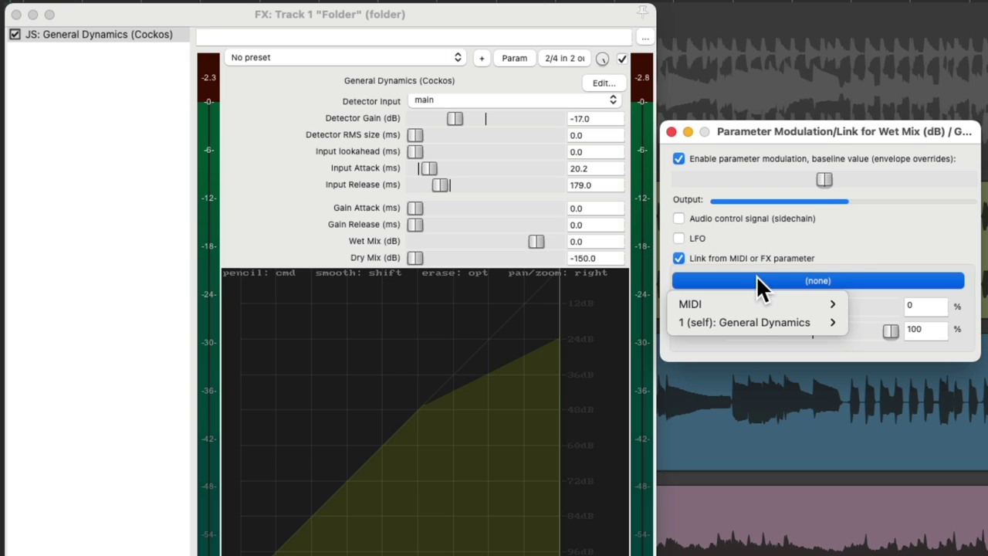
mouse_move(749, 322)
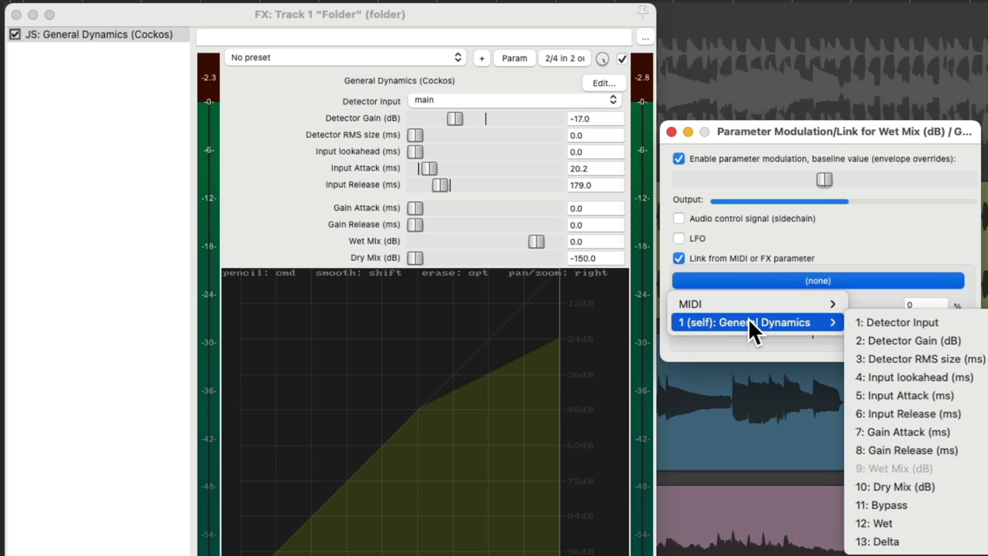
click(918, 342)
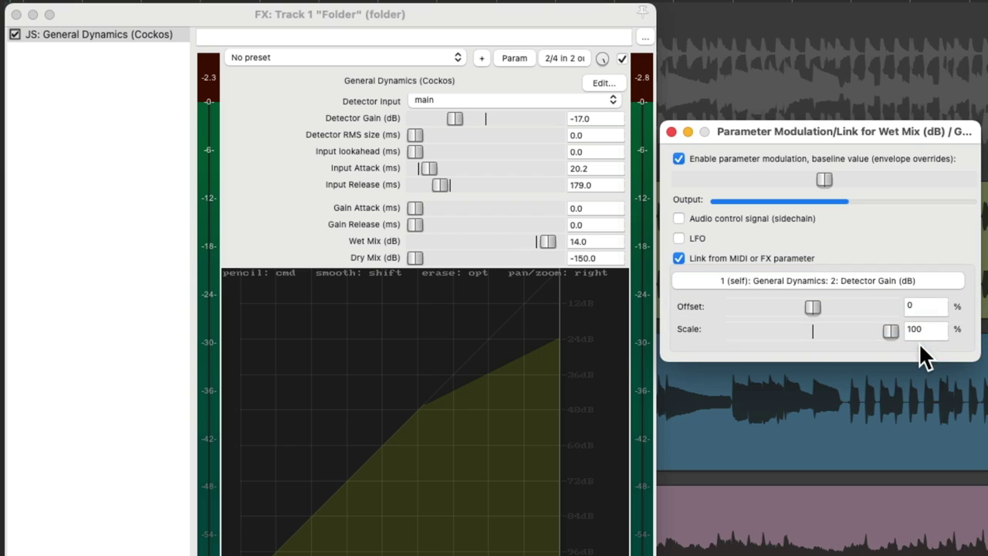
- During playback, sweep Detector Gain, A/B with bypass, and settle at -34 dB (Wet Mix 4 dB)
mouse_move(450, 117)
mouse_down()
mouse_move(496, 116)
mouse_move(437, 118)
mouse_up()
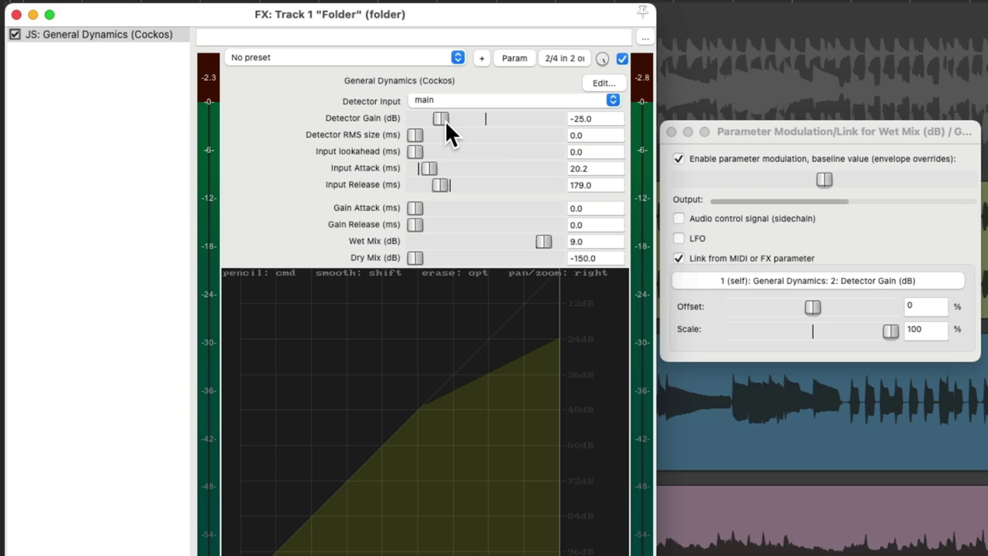
drag(440, 119, 461, 120)
key(space)
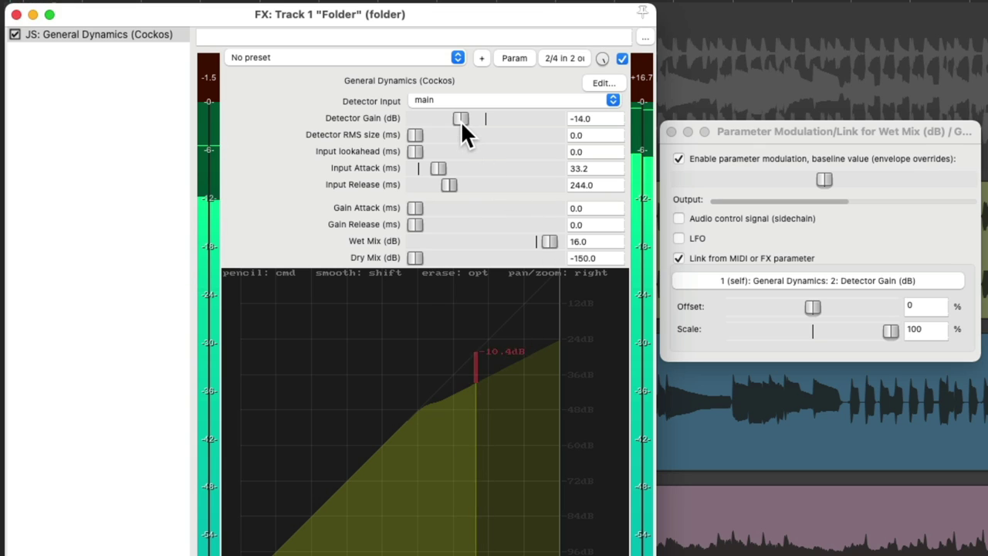
mouse_move(466, 133)
mouse_down()
mouse_move(427, 143)
mouse_move(459, 129)
mouse_up()
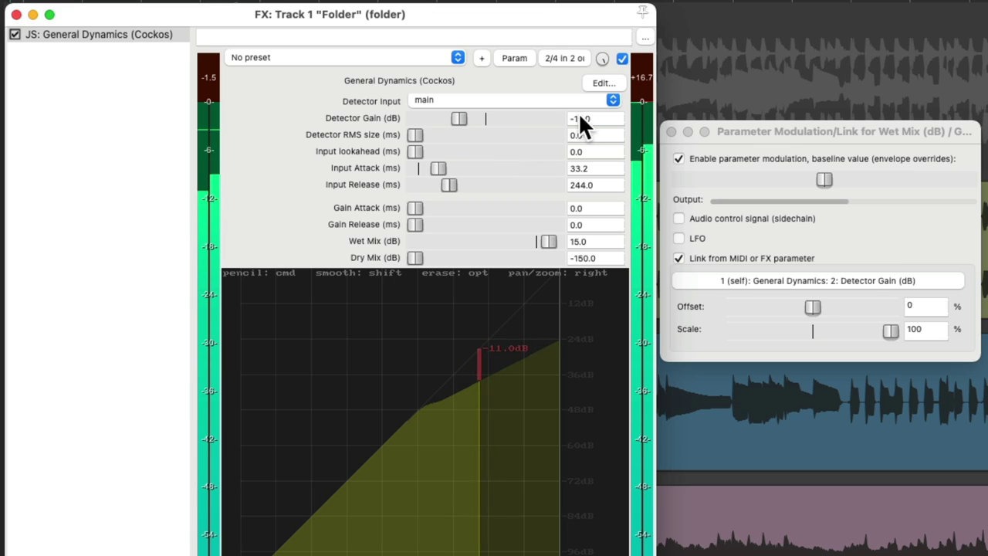
click(622, 58)
click(622, 58)
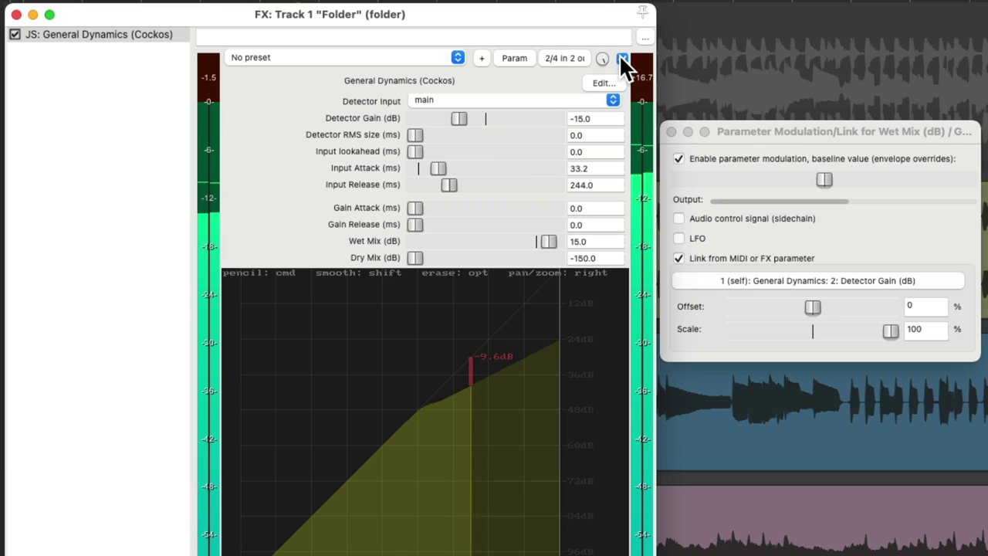
mouse_move(462, 120)
mouse_down()
mouse_move(436, 123)
mouse_move(453, 122)
mouse_up()
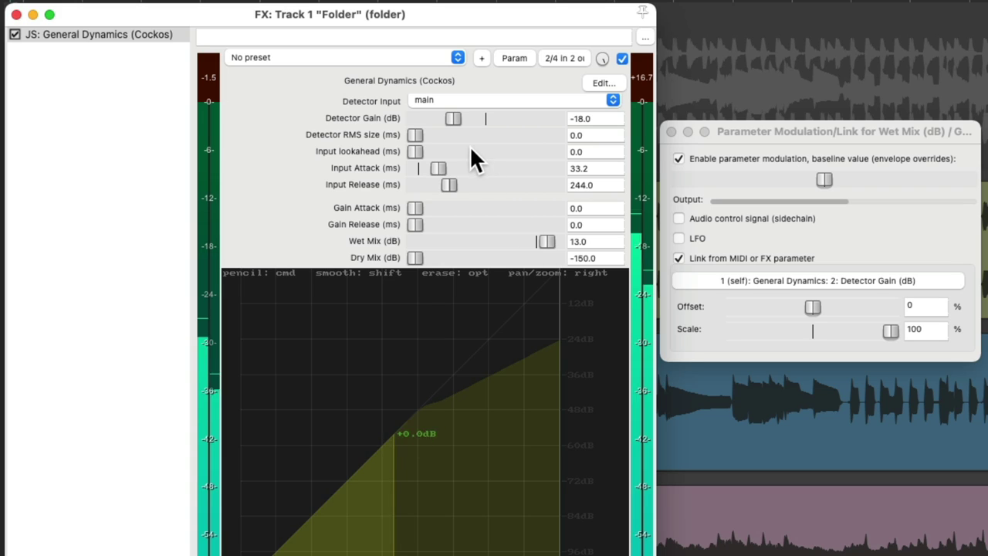
drag(451, 119, 422, 128)
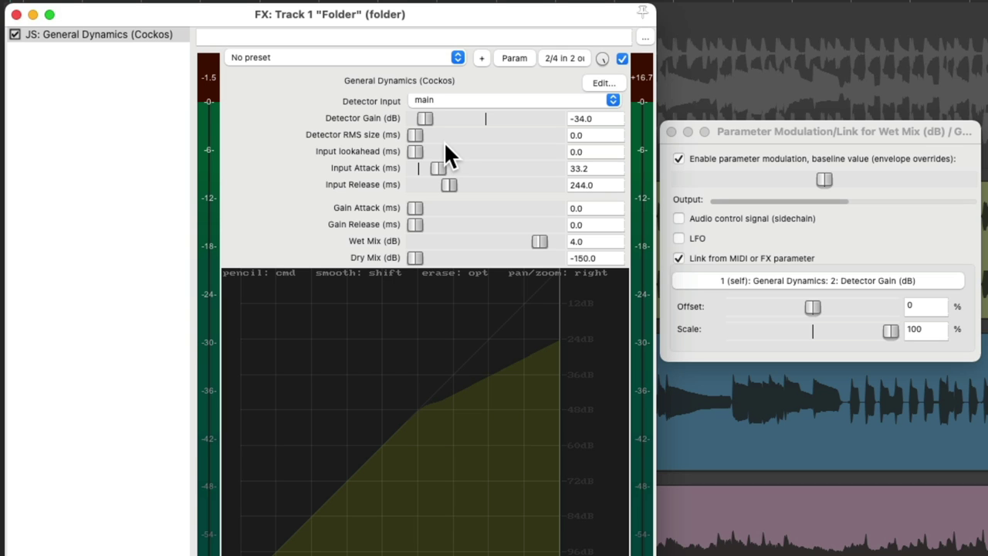
- Delete General Dynamics from the Folder track chain, add Cockos ReaEQ, and remove two extra bands
click(55, 35)
key(Delete)
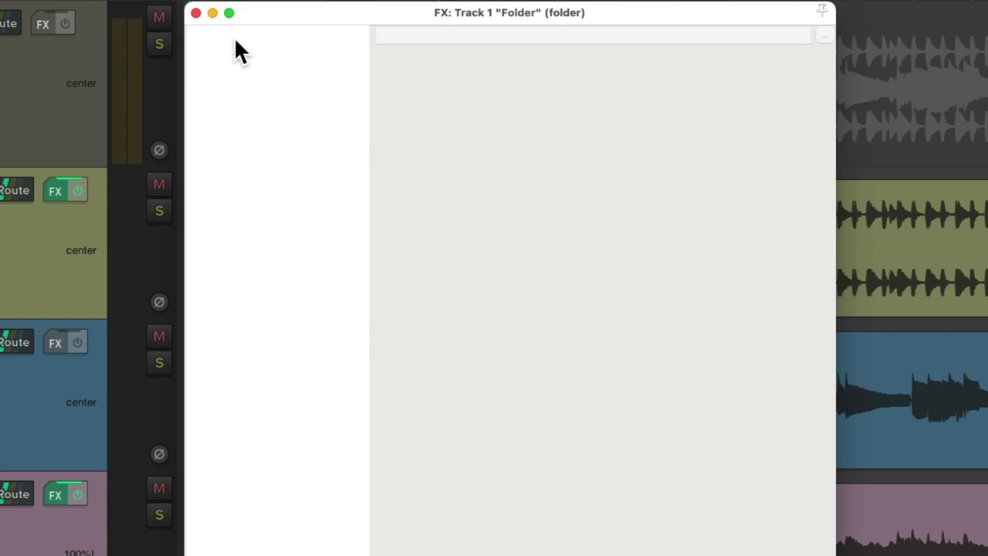
double_click(275, 89)
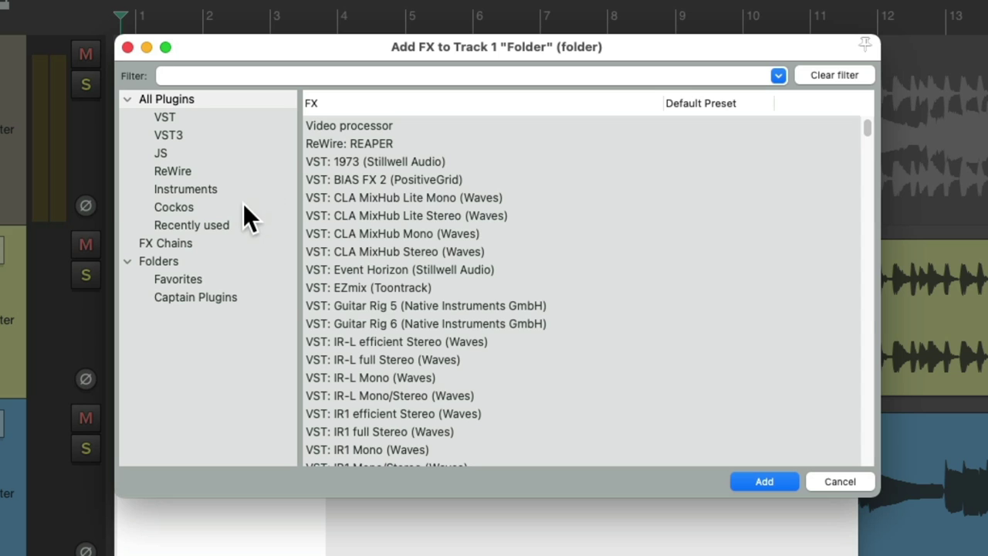
click(299, 152)
double_click(439, 214)
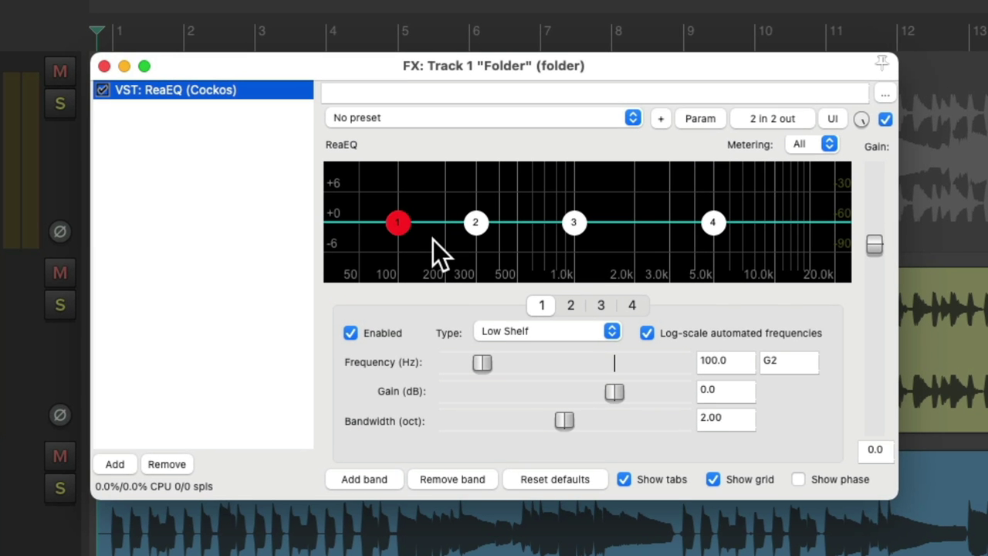
click(458, 478)
click(458, 477)
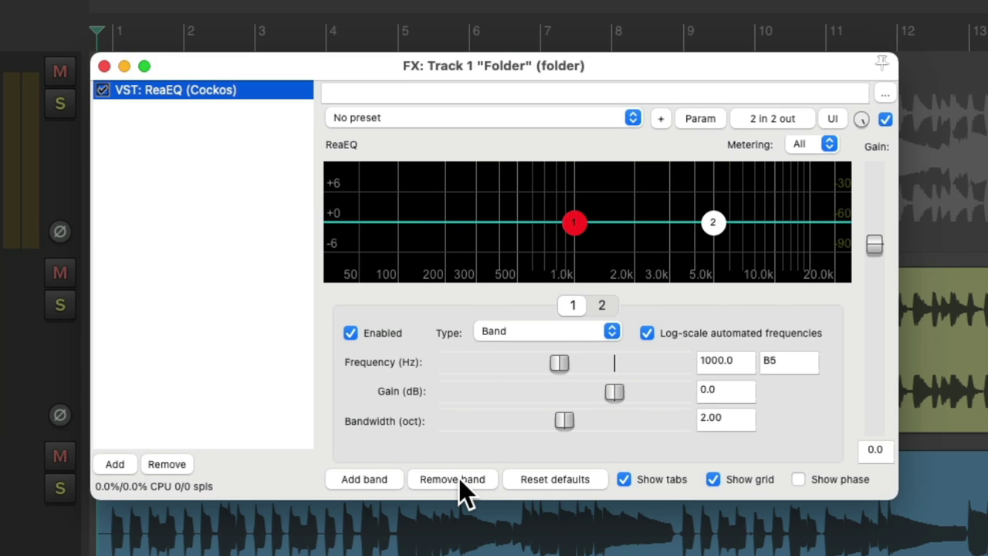
click(459, 477)
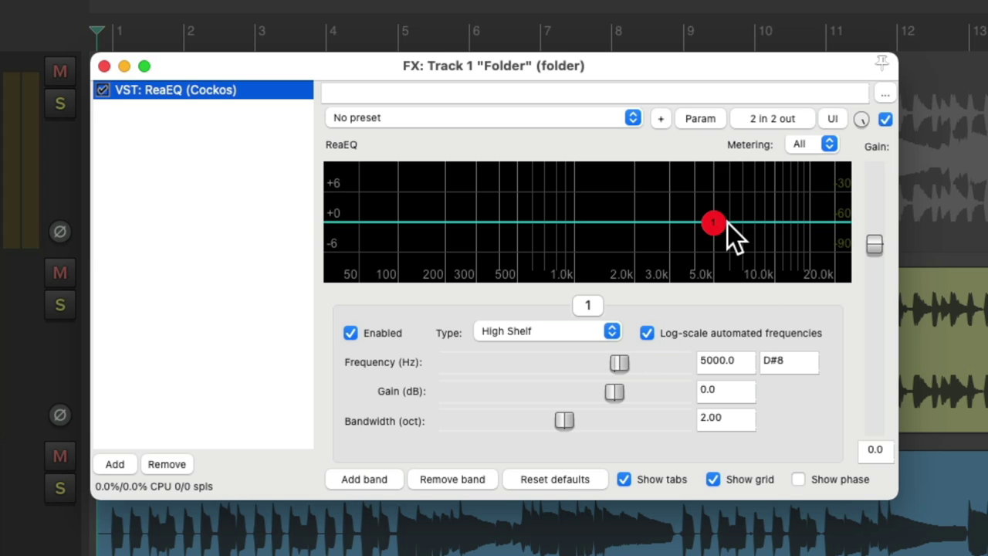
- While playing, raise the high shelf to +5.6 dB at 3542.9 Hz with 0.77 oct bandwidth
key(space)
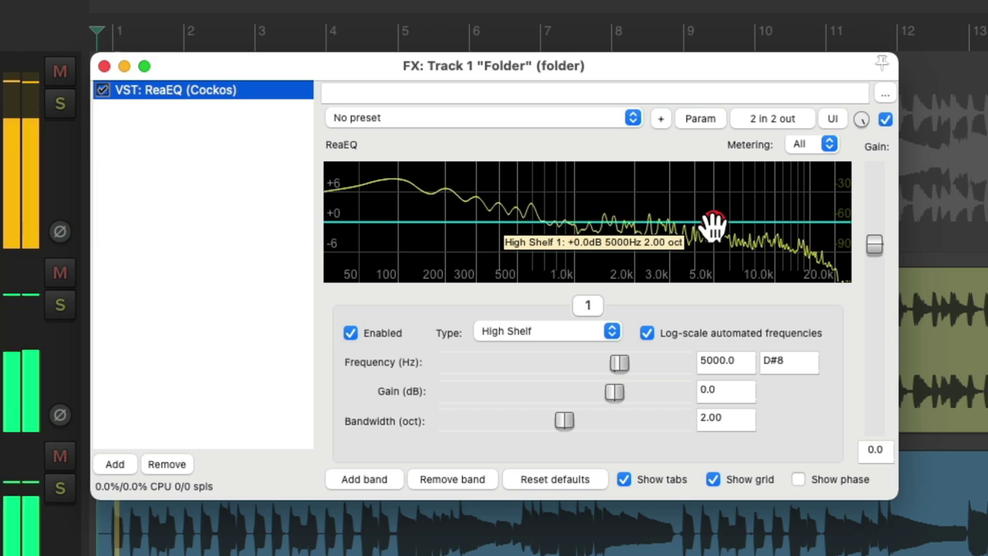
drag(713, 224, 612, 213)
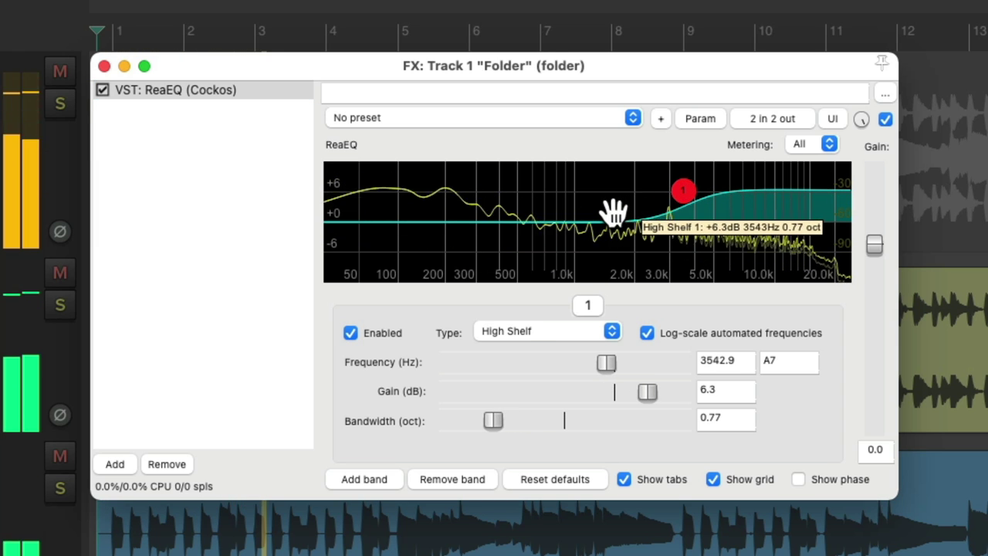
mouse_move(681, 198)
mouse_down()
mouse_move(684, 234)
mouse_move(684, 197)
mouse_up()
key(space)
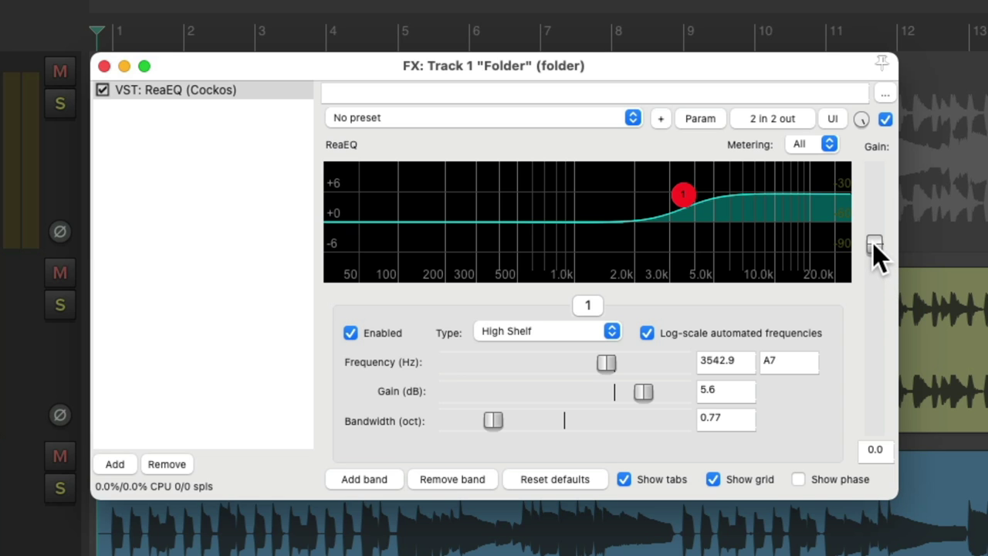
- Link Global Gain to ReaEQ's own Gain-High Shelf parameter, then move the shelf gain to verify
click(698, 118)
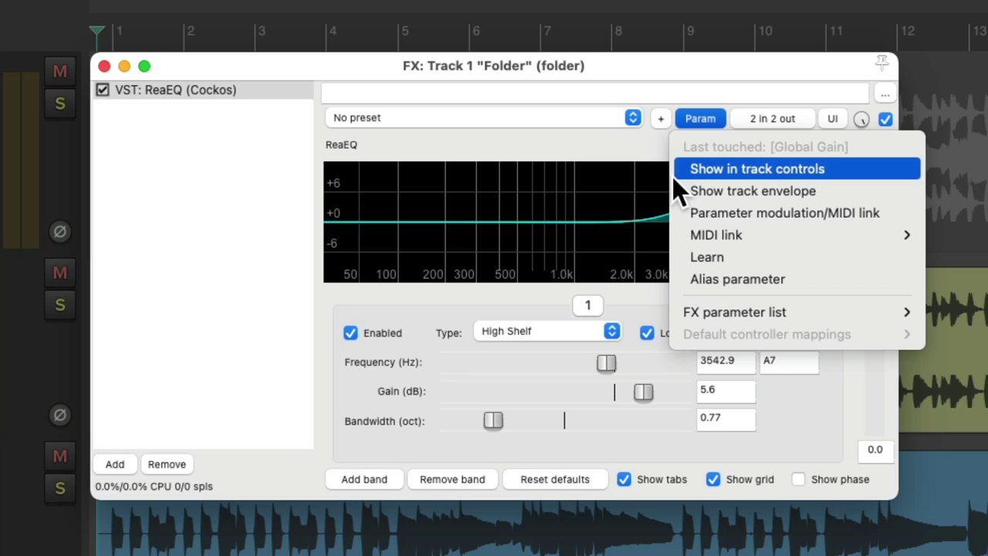
click(673, 211)
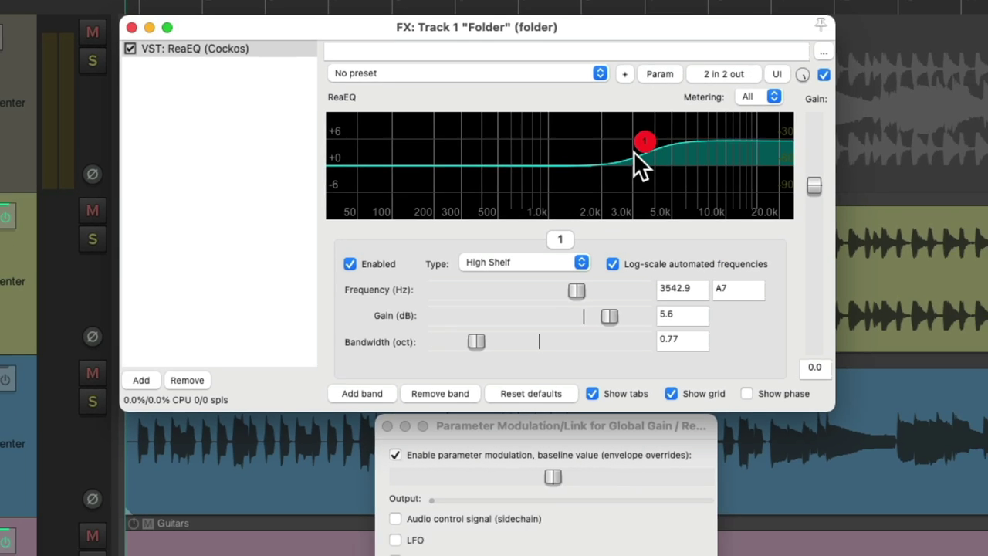
click(612, 402)
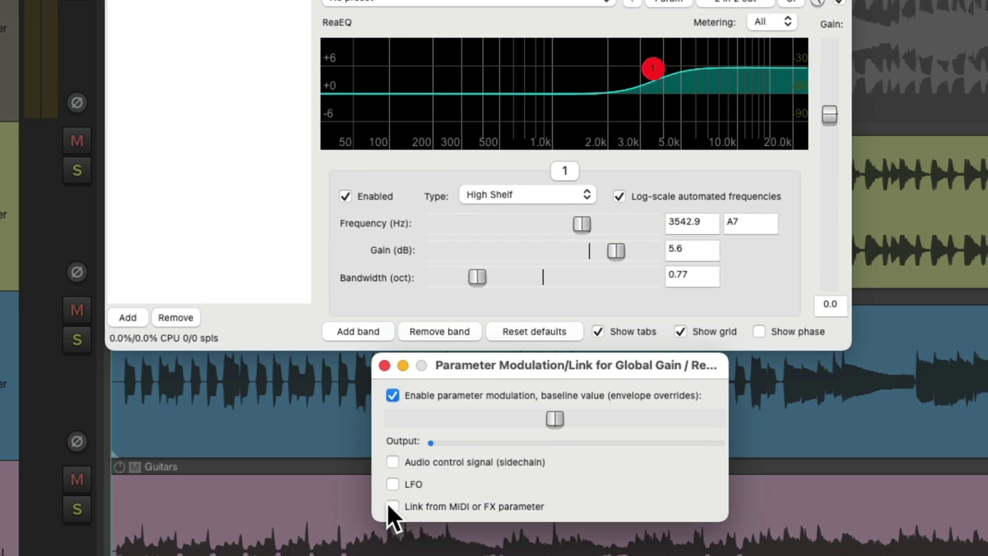
click(393, 534)
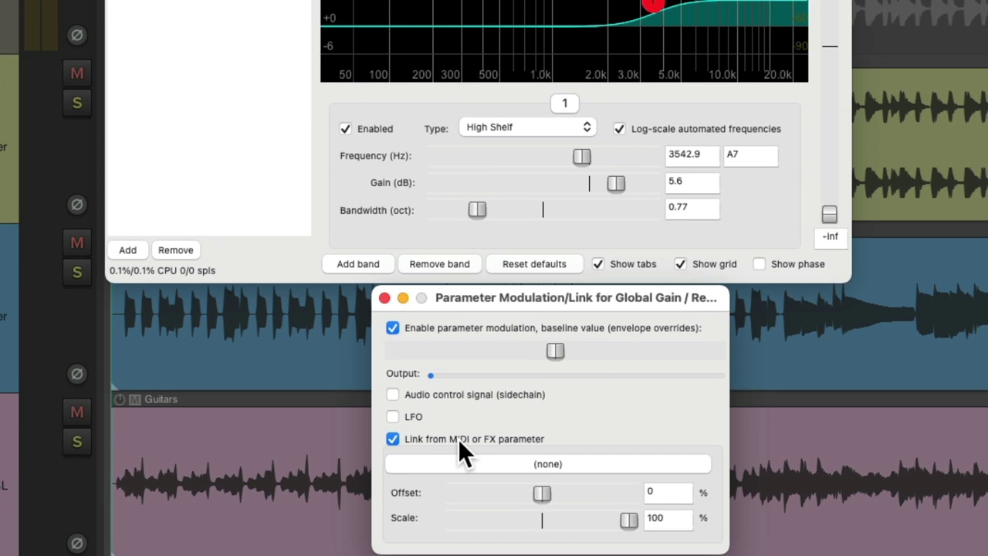
click(489, 464)
mouse_move(476, 509)
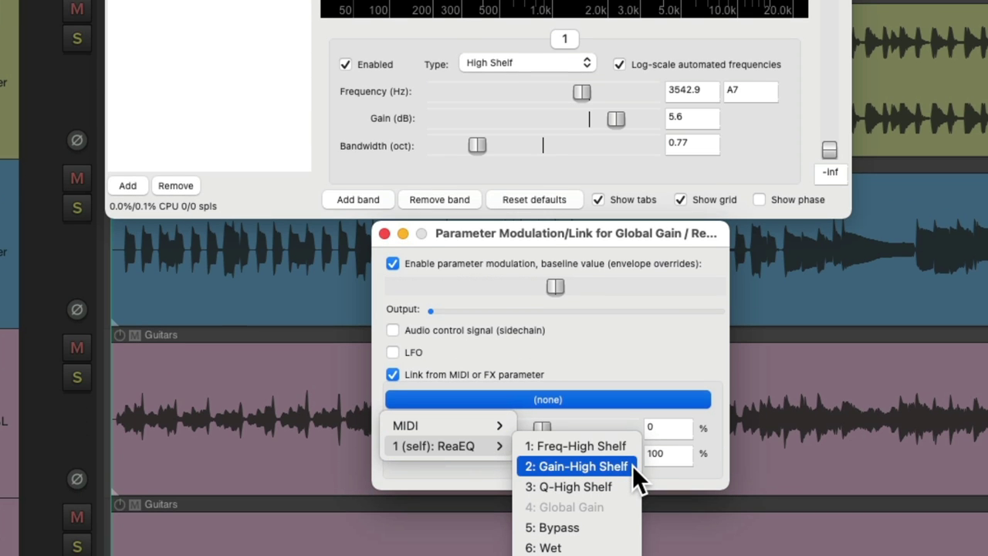
click(632, 465)
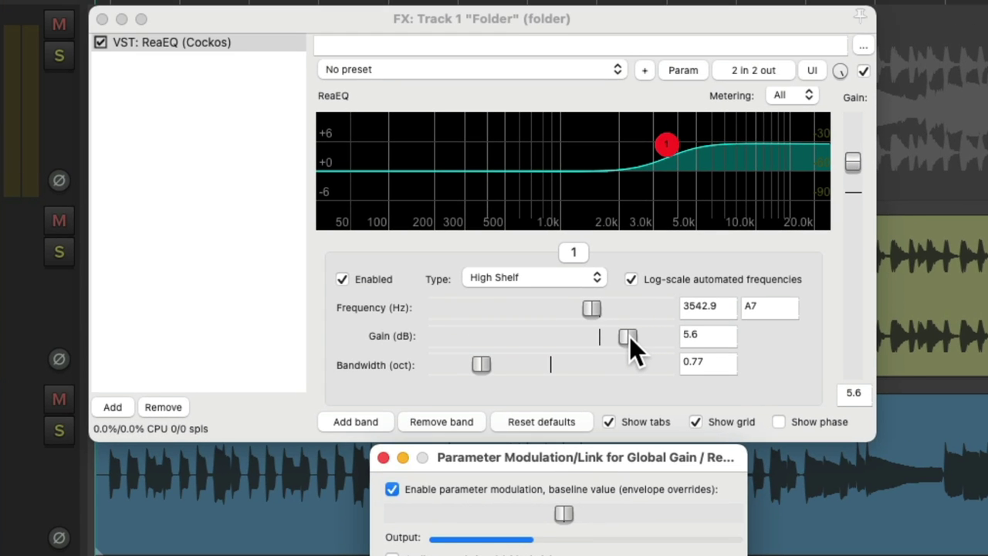
mouse_move(623, 284)
mouse_down()
mouse_move(607, 286)
mouse_move(629, 288)
mouse_up()
mouse_move(633, 338)
mouse_down()
mouse_move(584, 341)
mouse_move(616, 339)
mouse_up()
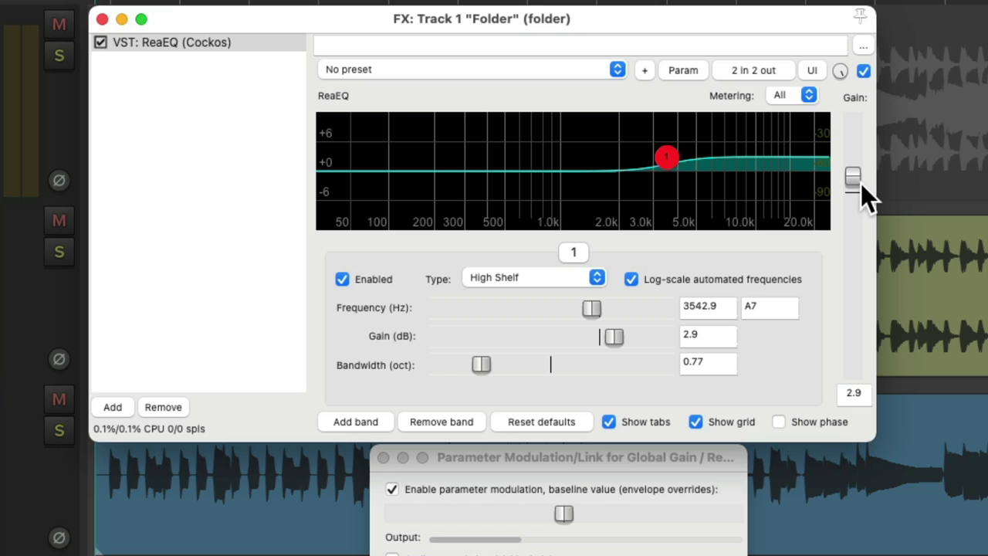
mouse_move(668, 150)
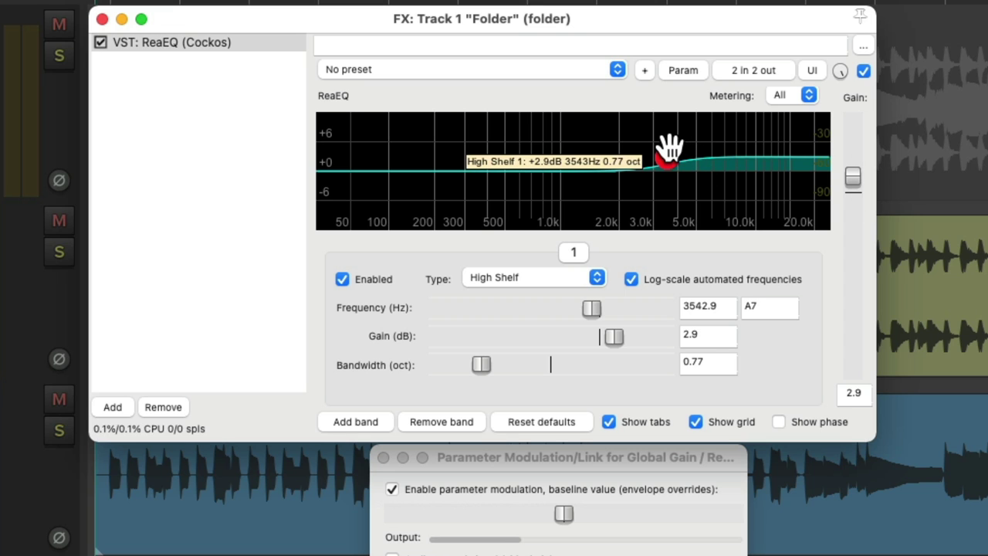
mouse_move(668, 151)
mouse_down()
mouse_move(662, 133)
mouse_move(669, 154)
mouse_up()
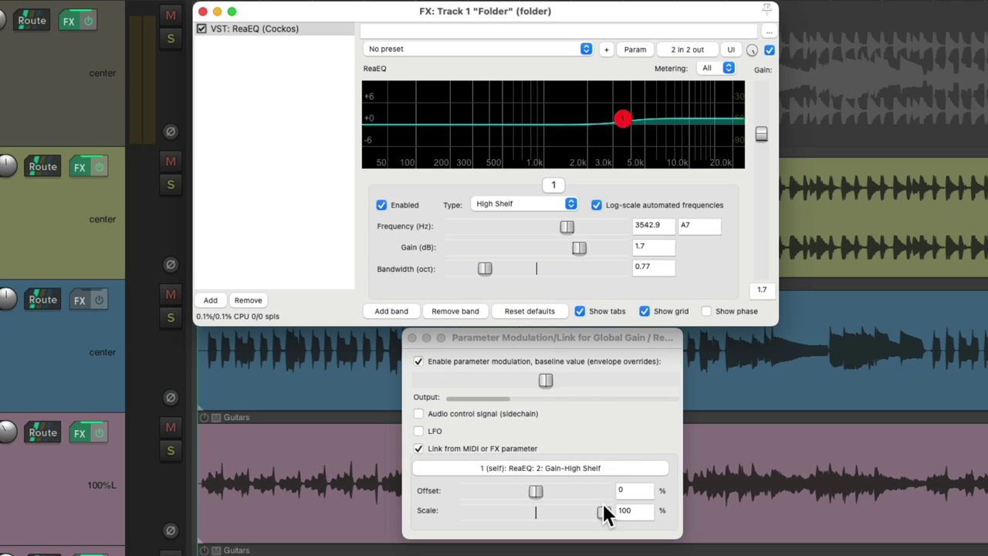
- Set the link Scale to -100% and Offset to -50%, then test with a 5.1 dB shelf boost
drag(604, 511, 419, 511)
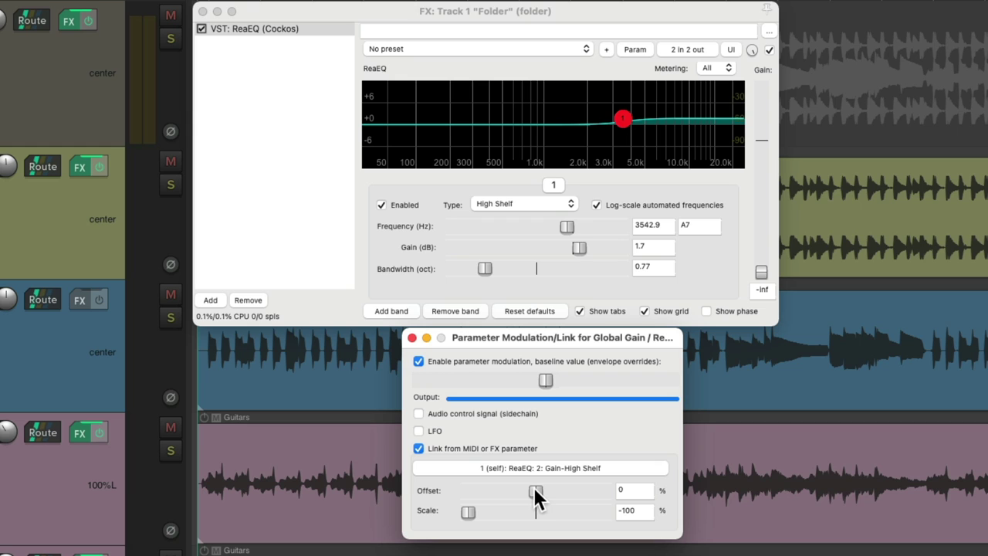
double_click(578, 248)
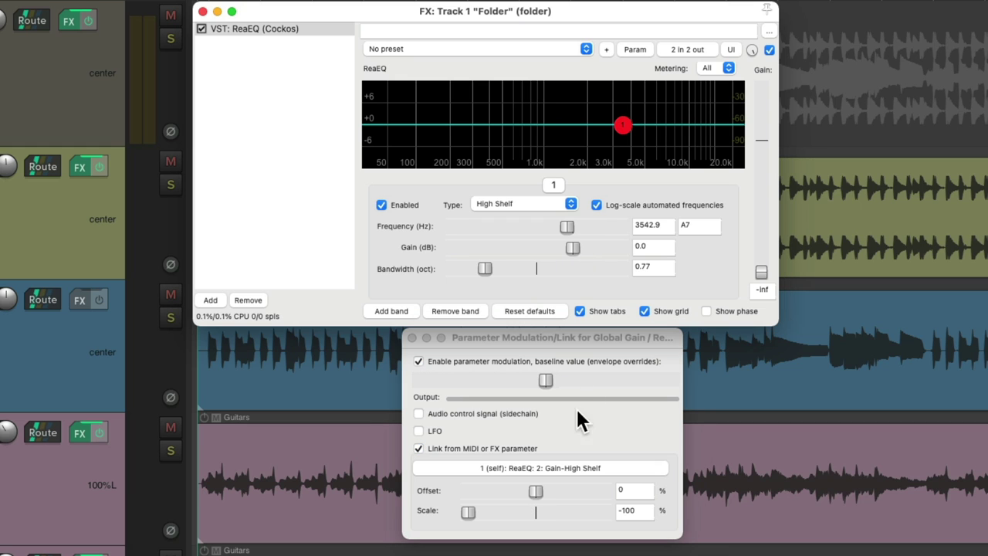
drag(535, 493, 503, 495)
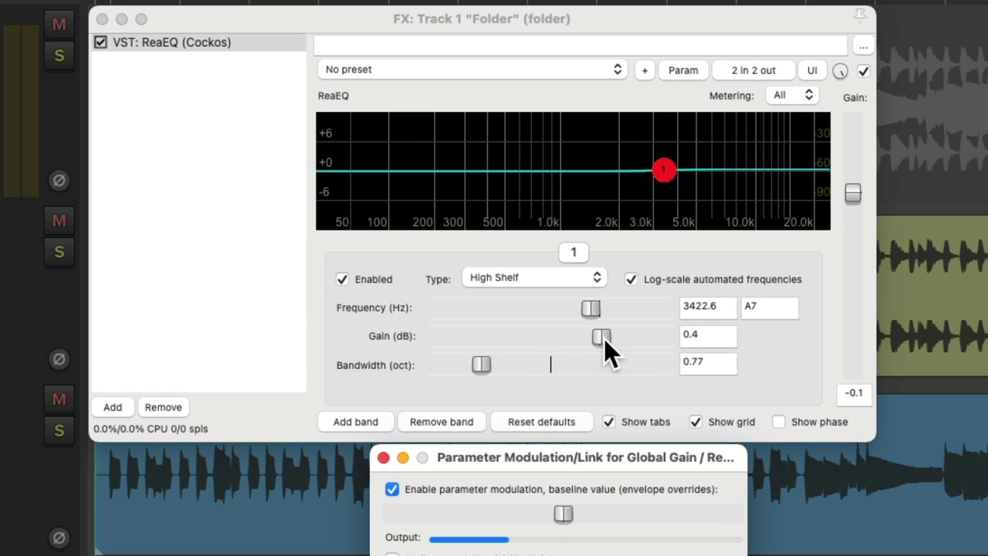
drag(603, 338, 607, 339)
drag(660, 170, 665, 148)
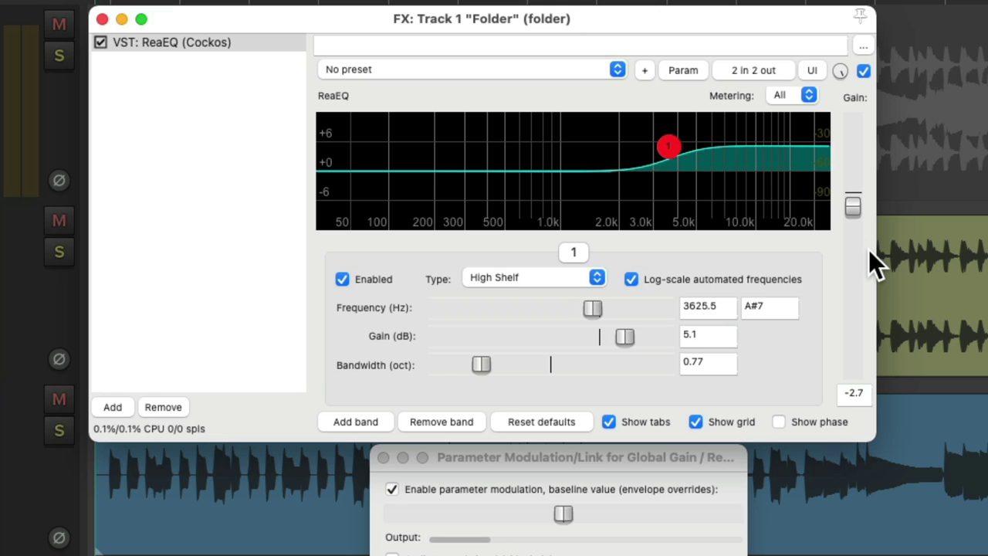
- Compare the compensated shelf with the bypassed EQ, ending at +5.1 dB near 3121.9 Hz
key(space)
mouse_move(668, 152)
mouse_down()
mouse_move(666, 172)
mouse_move(671, 142)
mouse_move(667, 189)
mouse_move(668, 150)
mouse_up()
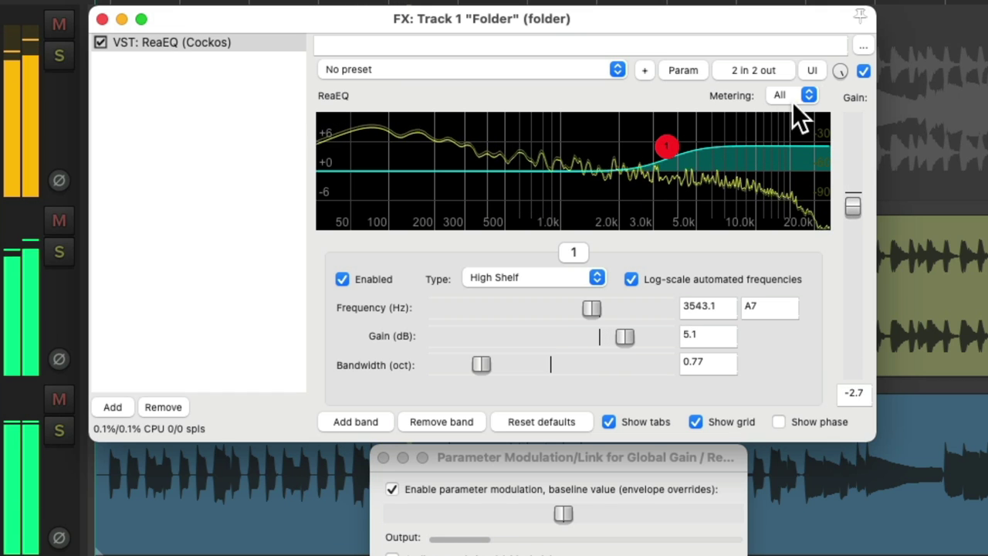
click(860, 71)
click(860, 71)
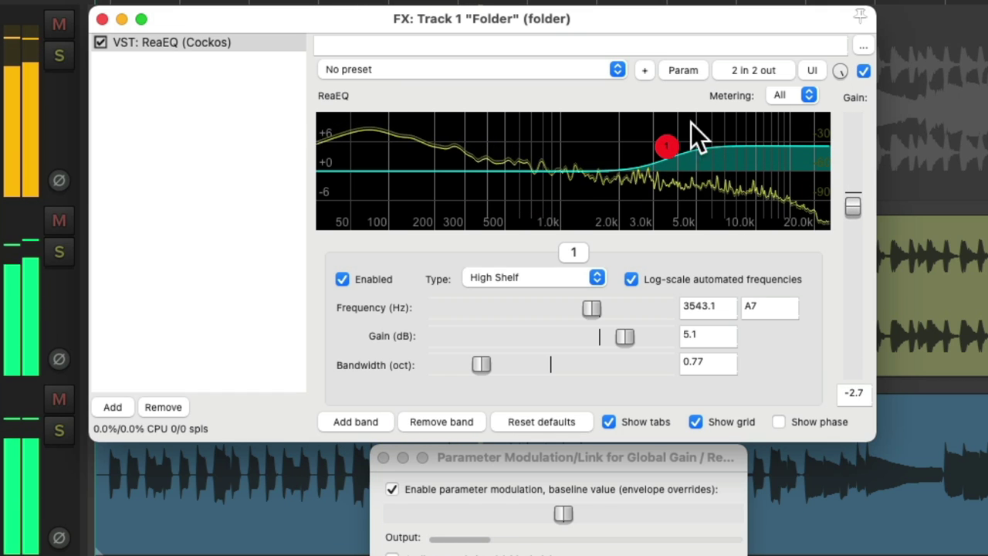
mouse_move(669, 150)
mouse_down()
mouse_move(669, 162)
mouse_move(668, 146)
mouse_up()
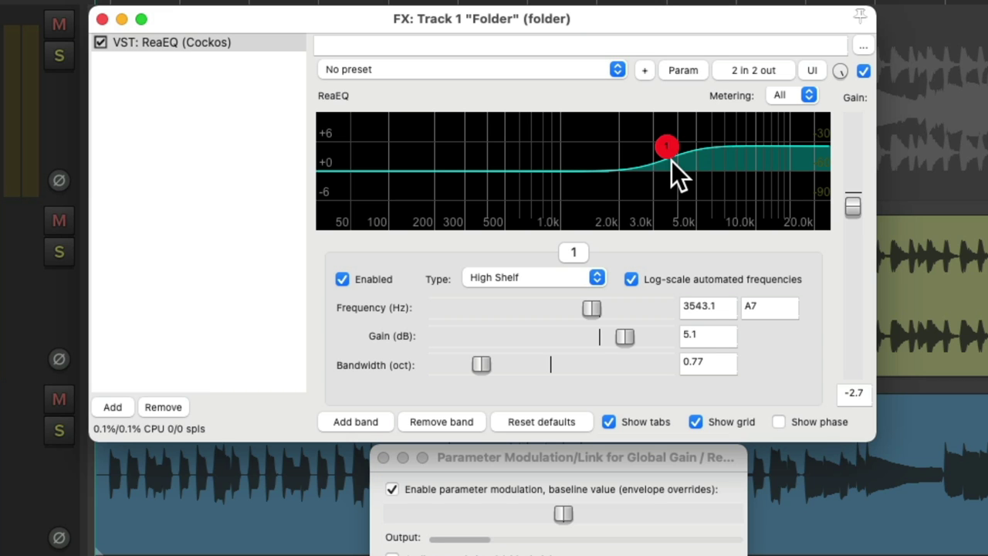
key(space)
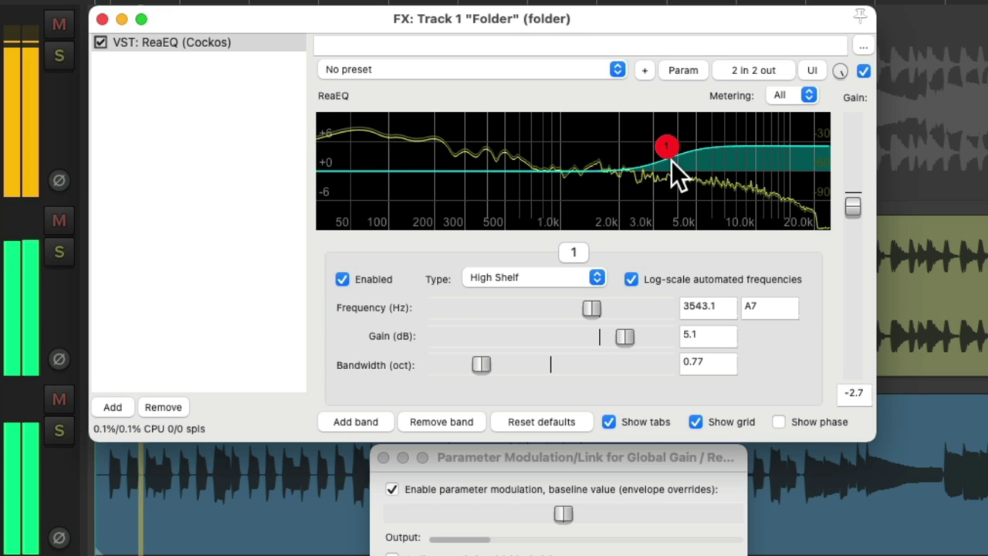
mouse_move(670, 161)
mouse_down()
mouse_move(670, 176)
mouse_move(668, 153)
mouse_move(653, 145)
mouse_move(656, 164)
mouse_move(658, 151)
mouse_up()
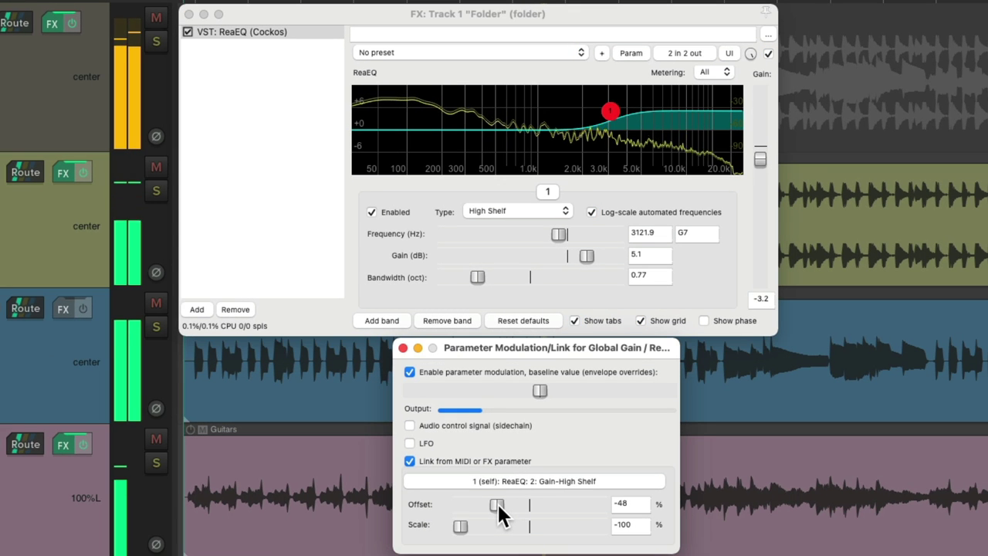
- Nudge the link offset to -46% and reshape the shelf to +5.1 dB at 2947.1 Hz (-3.7 dB output)
drag(498, 507, 500, 508)
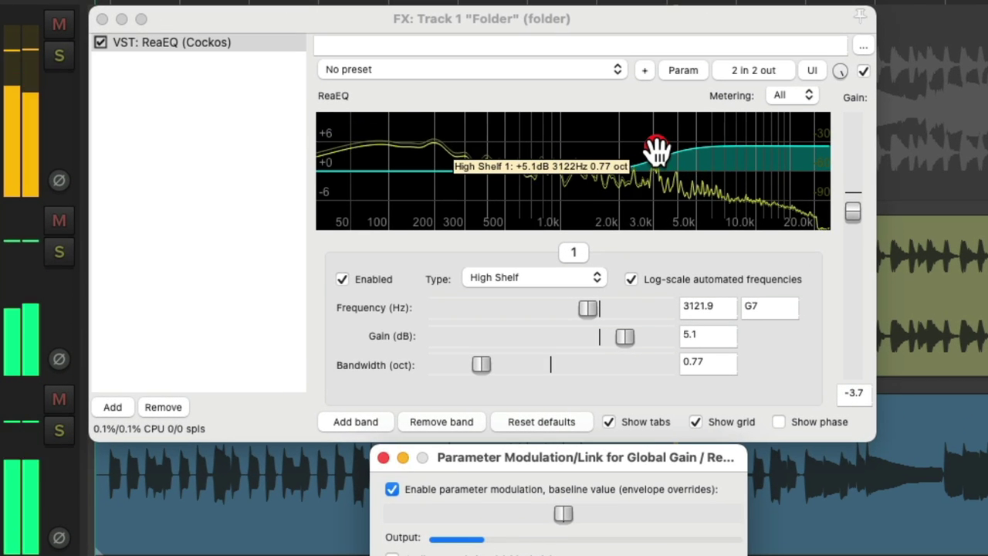
drag(613, 115, 614, 128)
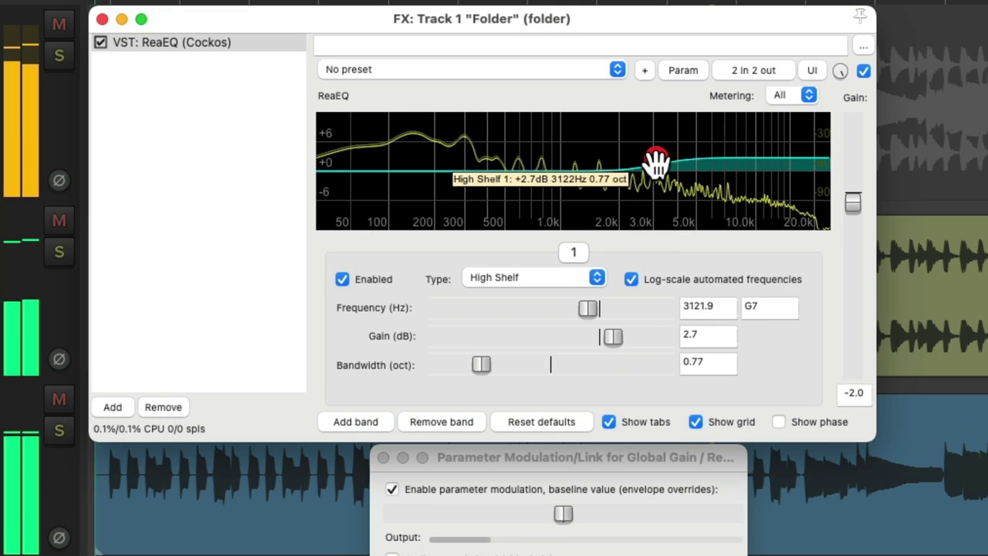
drag(656, 163, 654, 152)
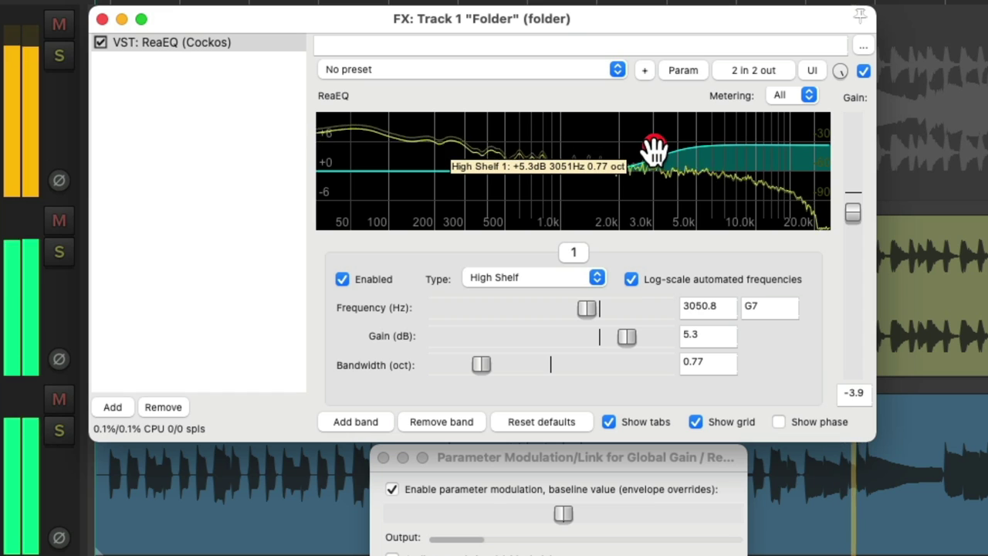
mouse_move(655, 152)
mouse_down()
mouse_move(653, 168)
mouse_move(650, 153)
mouse_up()
key(space)
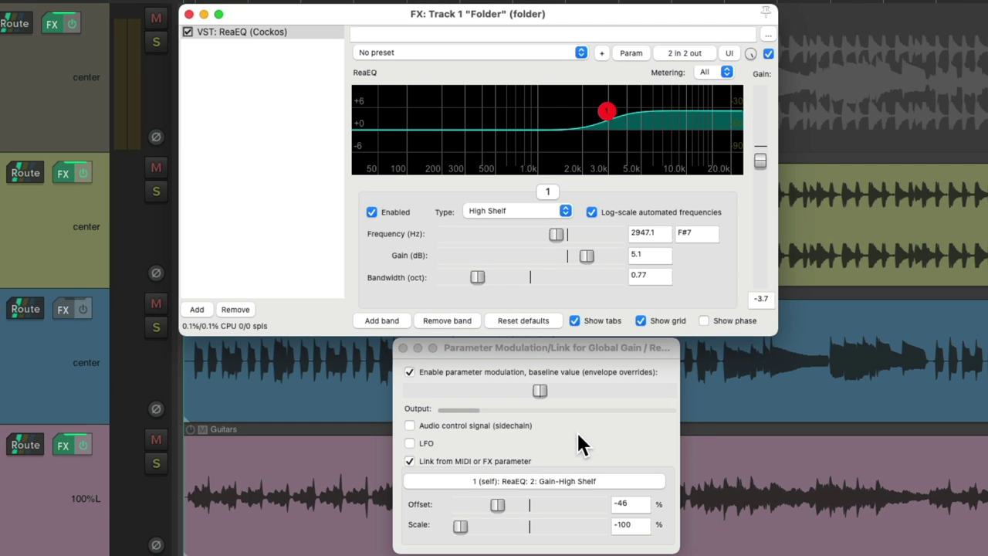
click(612, 555)
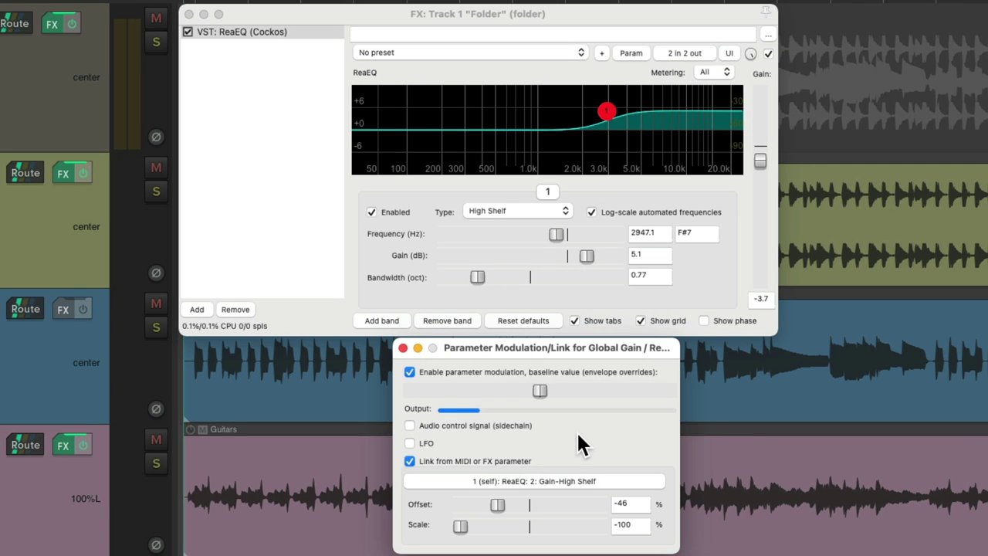